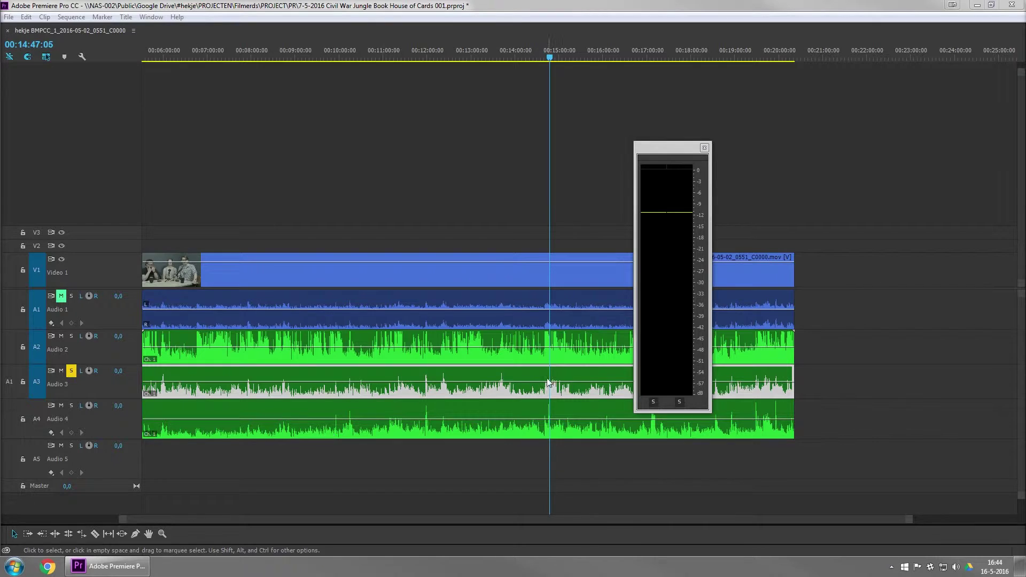
# Play the soloed Audio 3 clip from about 00:14:40 and check its level on the audio meters
pyautogui.click(545, 60)
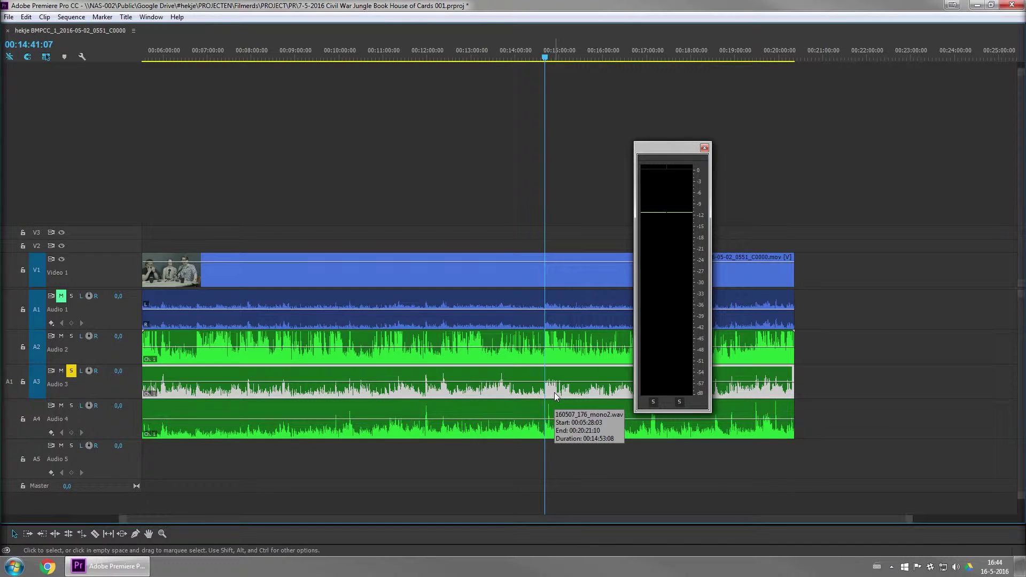
pyautogui.click(544, 58)
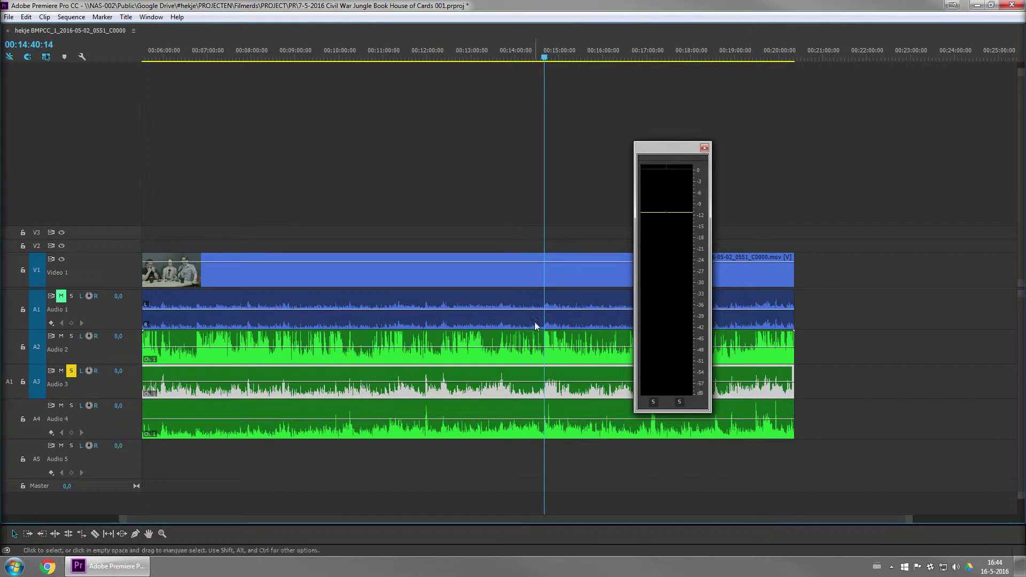
pyautogui.press('space')
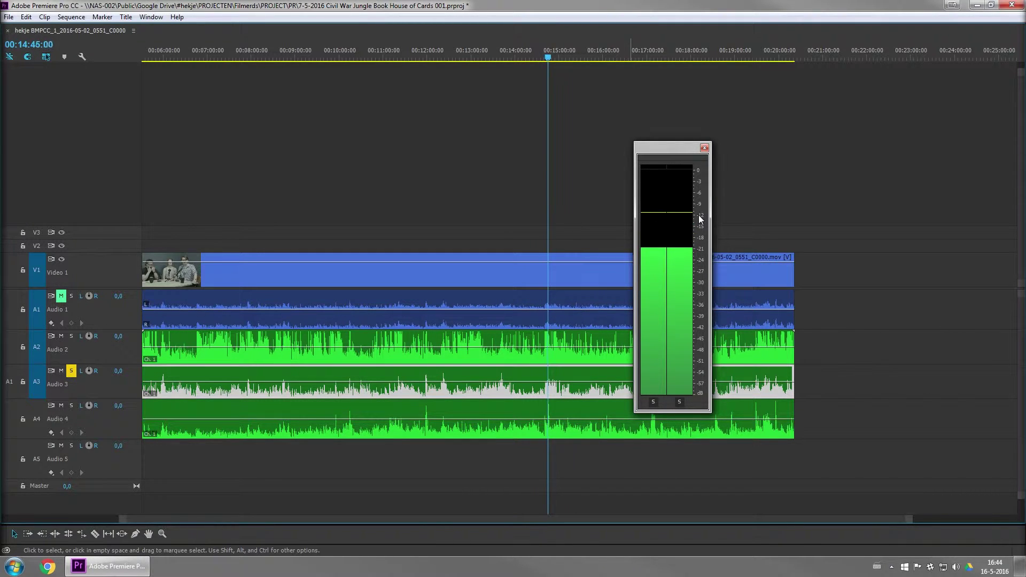
pyautogui.press('space')
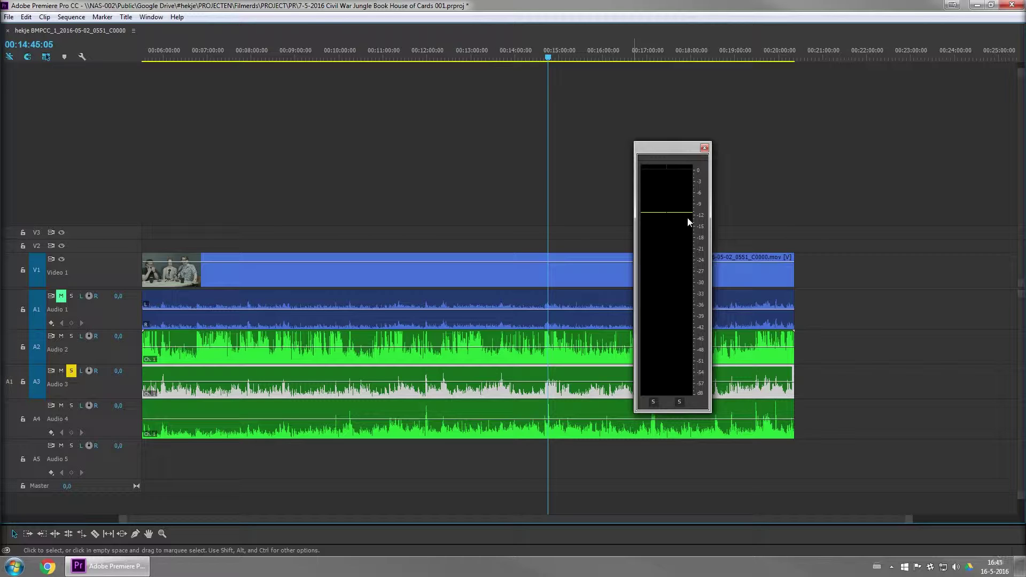
# Open the soloed Audio 3 clip for editing in Adobe Audition
pyautogui.rightClick(556, 393)
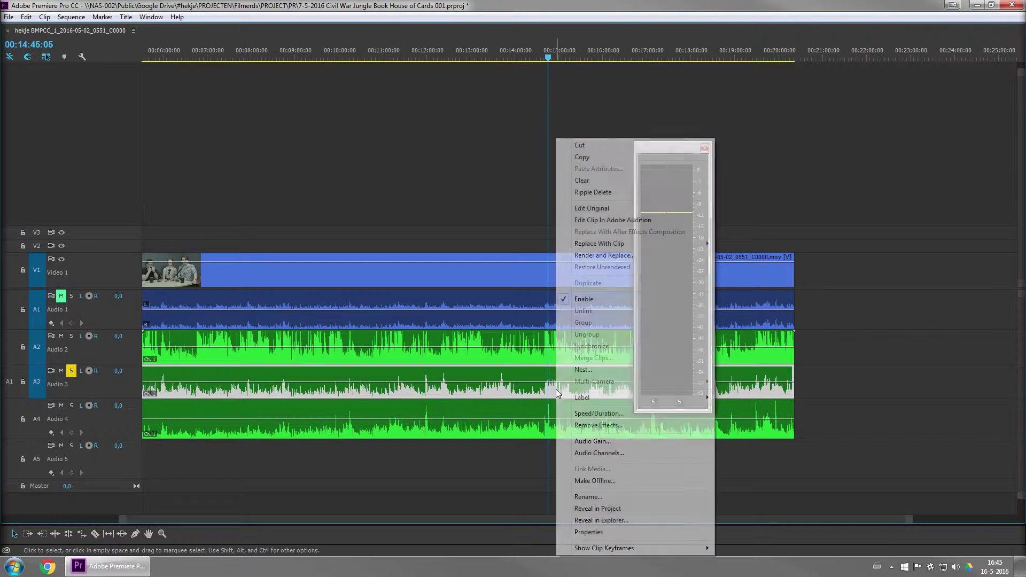
pyautogui.click(608, 221)
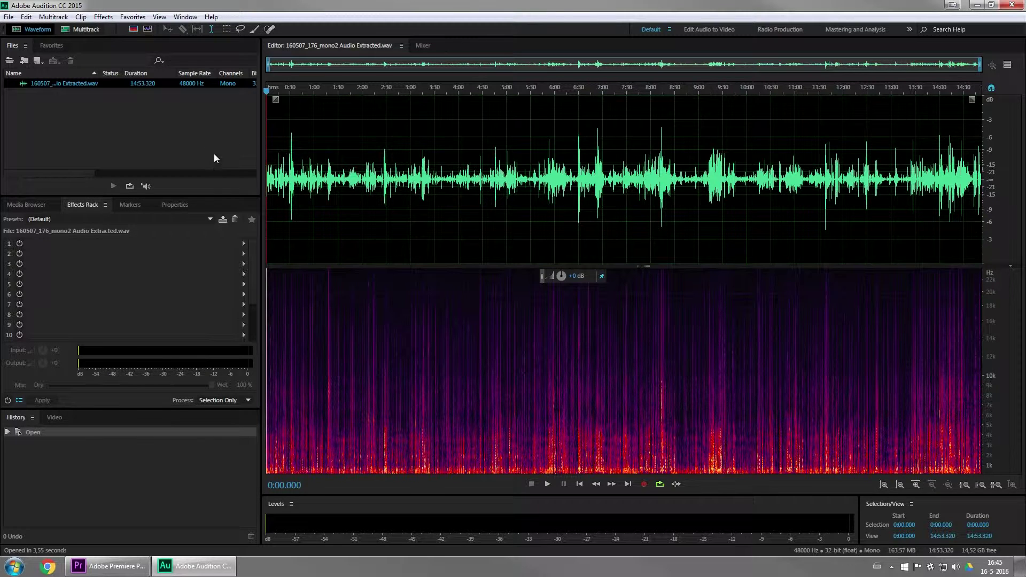
pyautogui.click(185, 17)
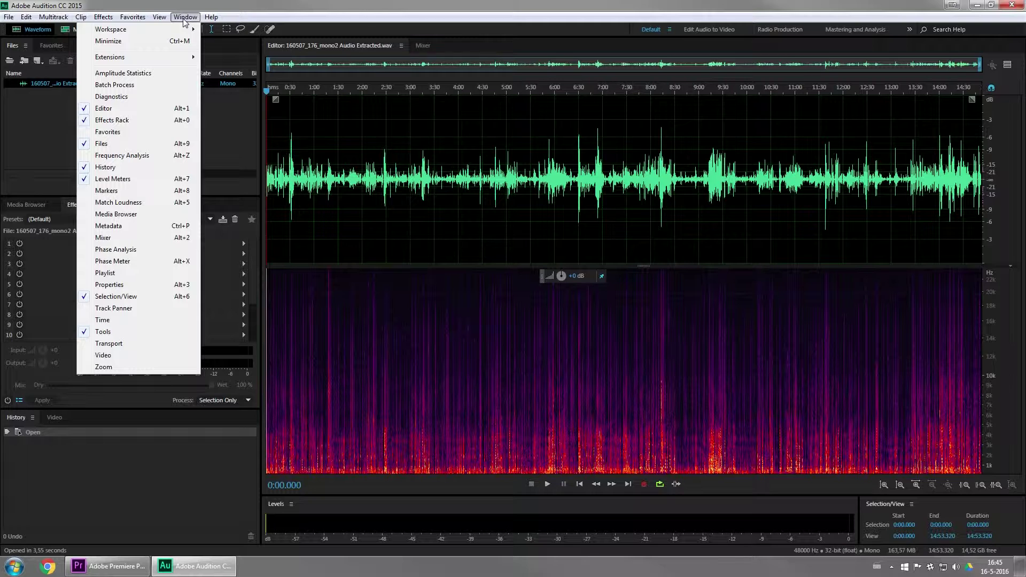
pyautogui.click(185, 17)
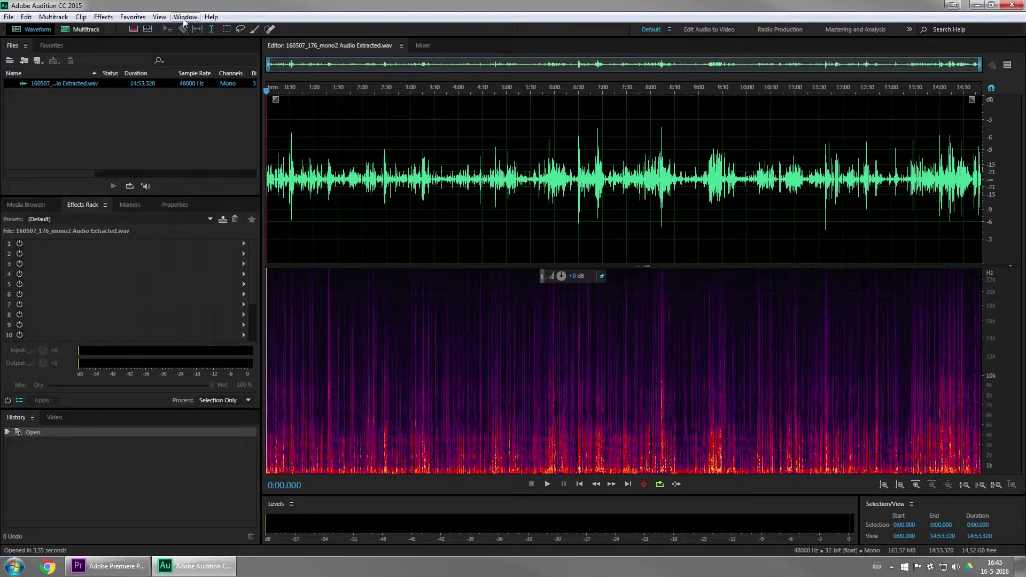
# Play the loud passage starting at about 9:12 in the waveform to check its level
pyautogui.click(667, 200)
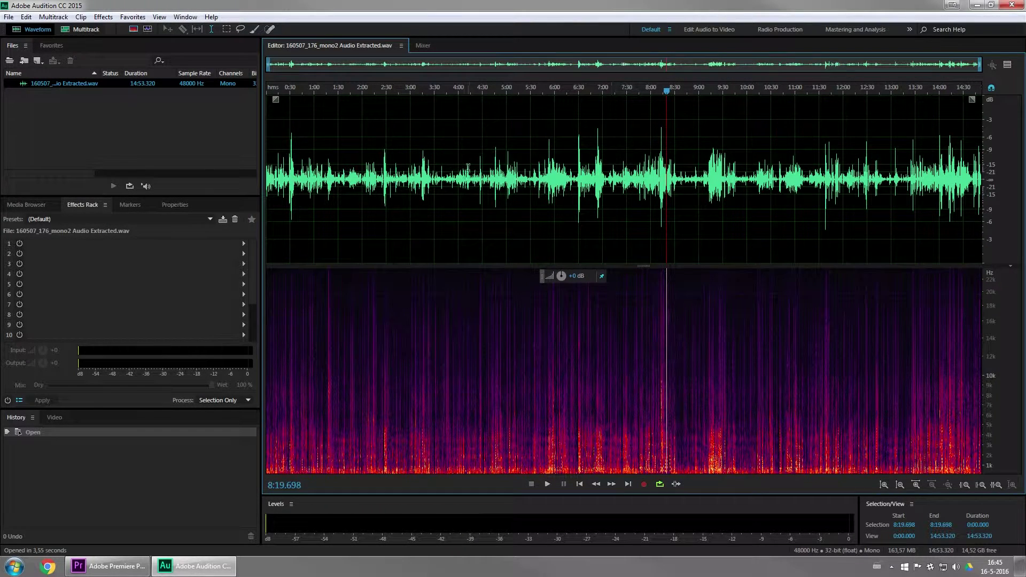
pyautogui.click(708, 170)
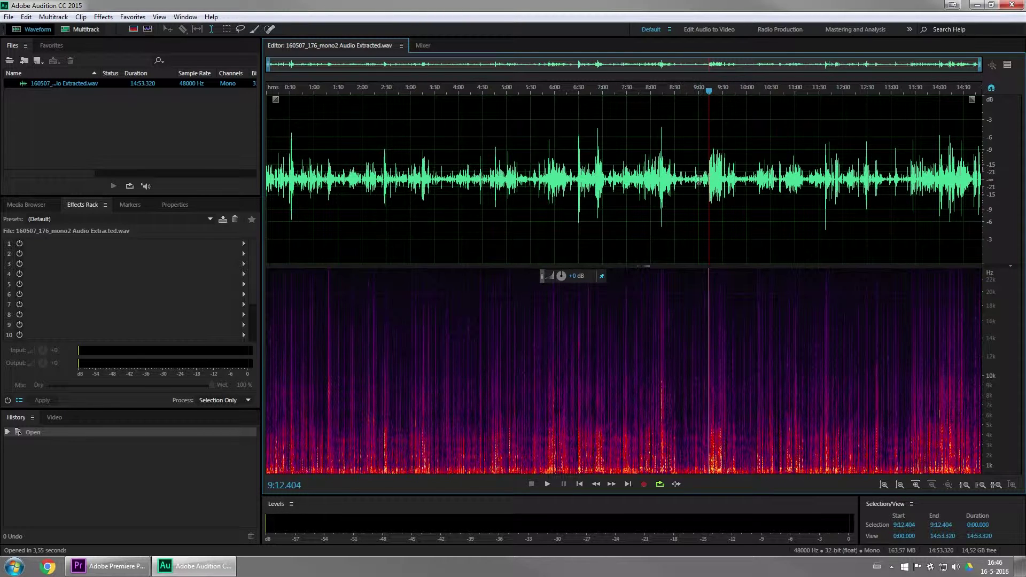
pyautogui.moveTo(686, 179); pyautogui.dragTo(705, 179)
pyautogui.click(723, 181)
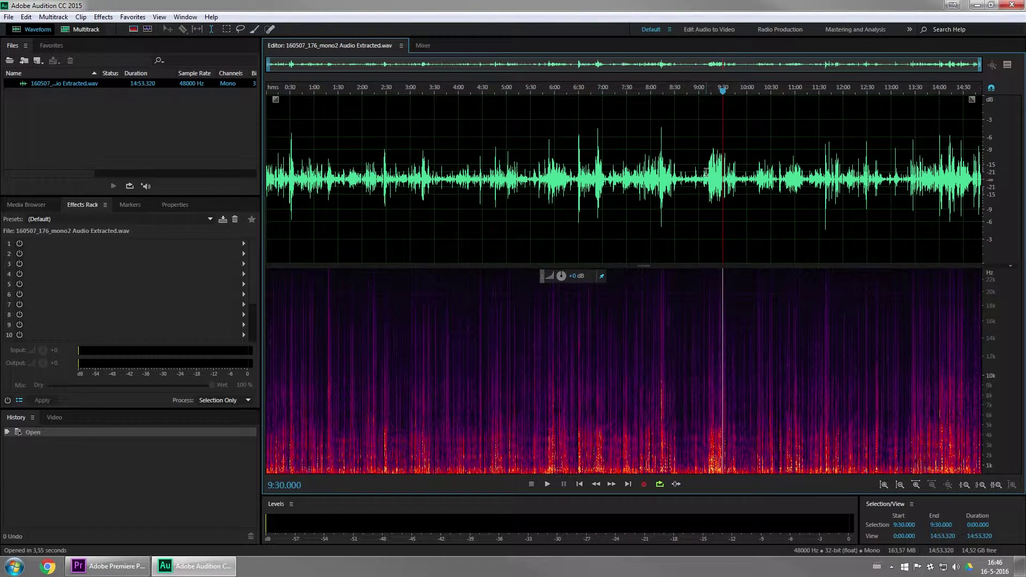
pyautogui.click(709, 182)
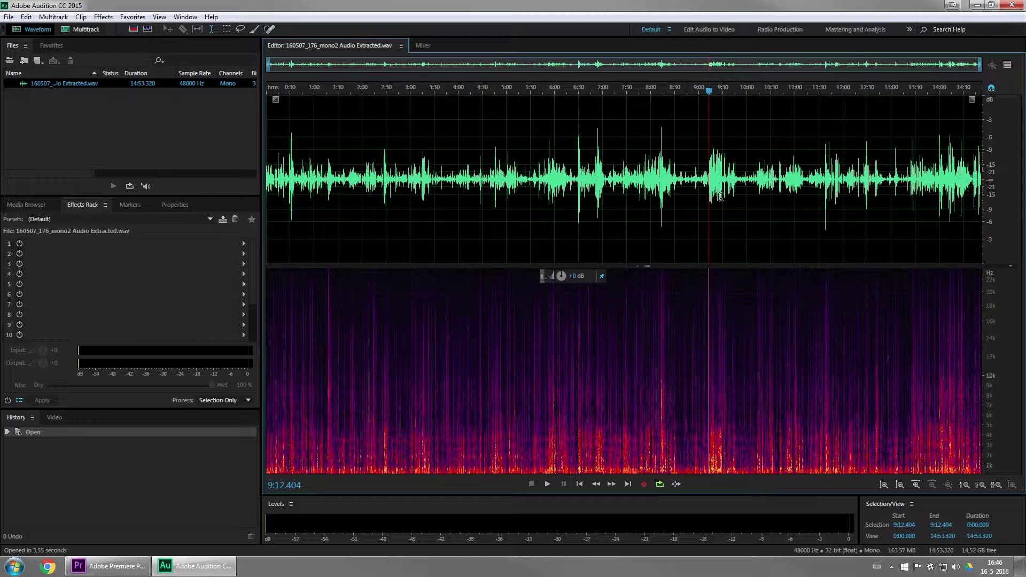
pyautogui.press('space')
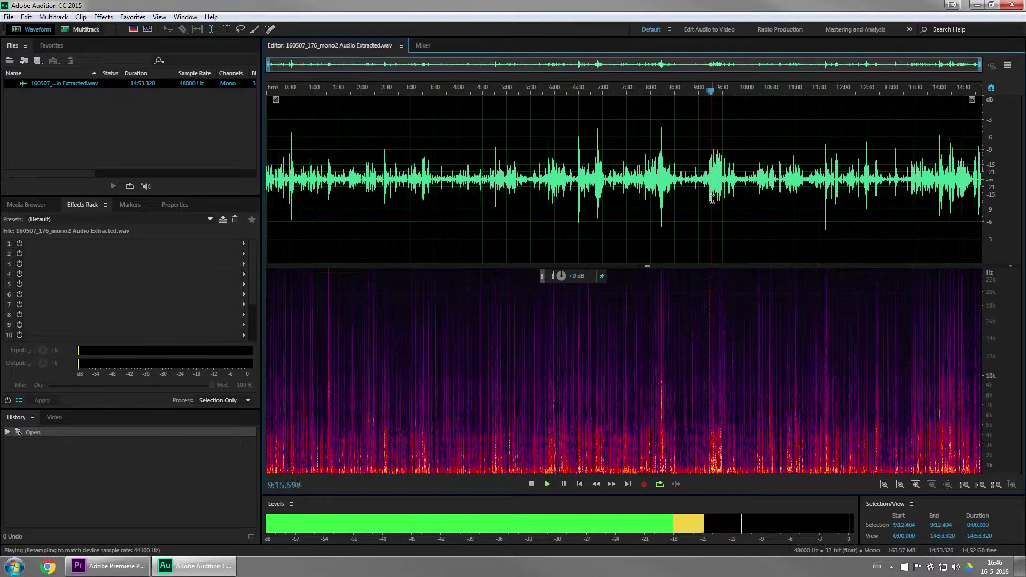
pyautogui.press('space')
pyautogui.click(708, 179)
pyautogui.click(709, 178)
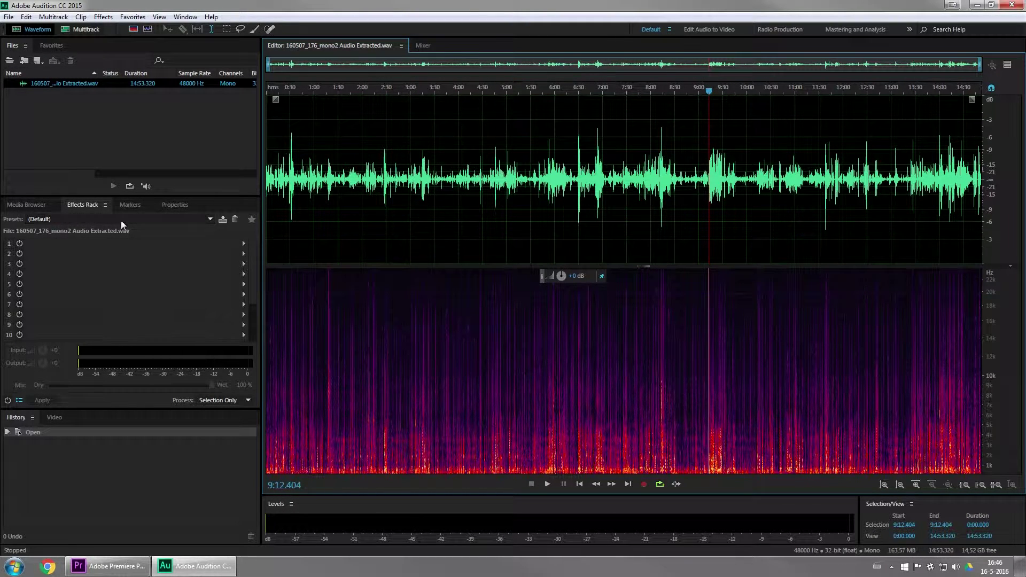
# Play the quieter passage starting at about 10:13 and check its level against the loud one
pyautogui.click(789, 175)
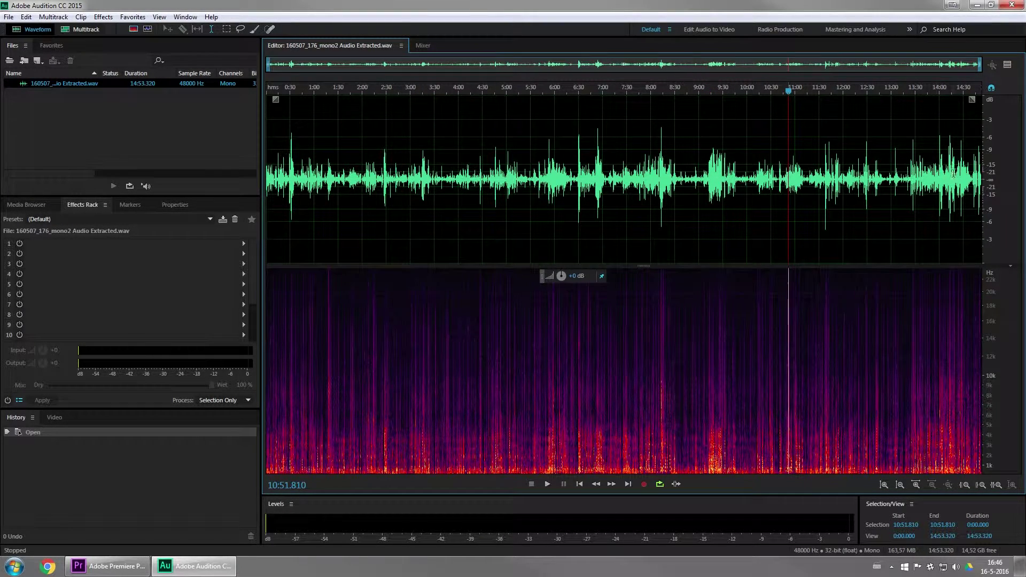
pyautogui.click(758, 173)
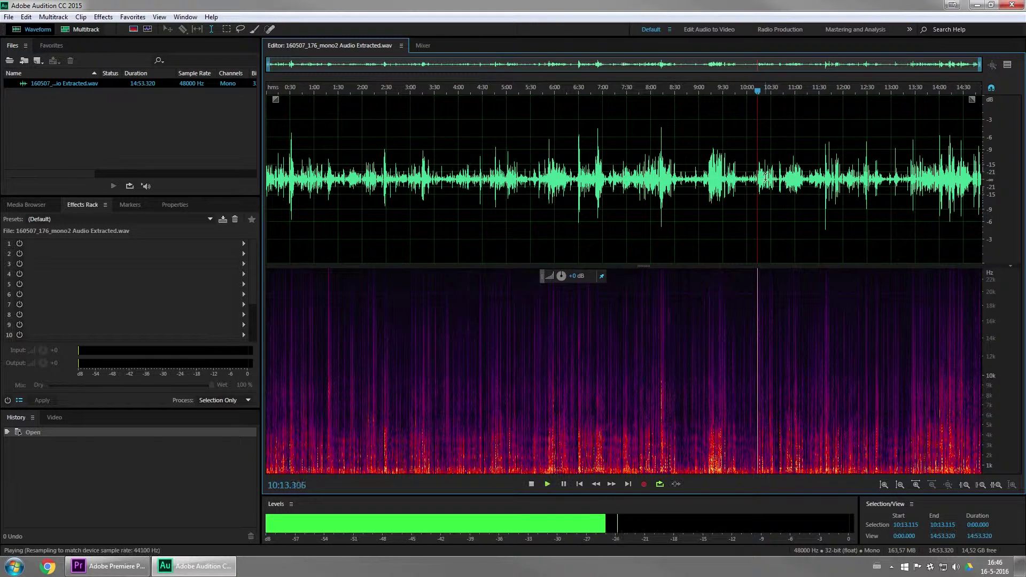
pyautogui.press('space')
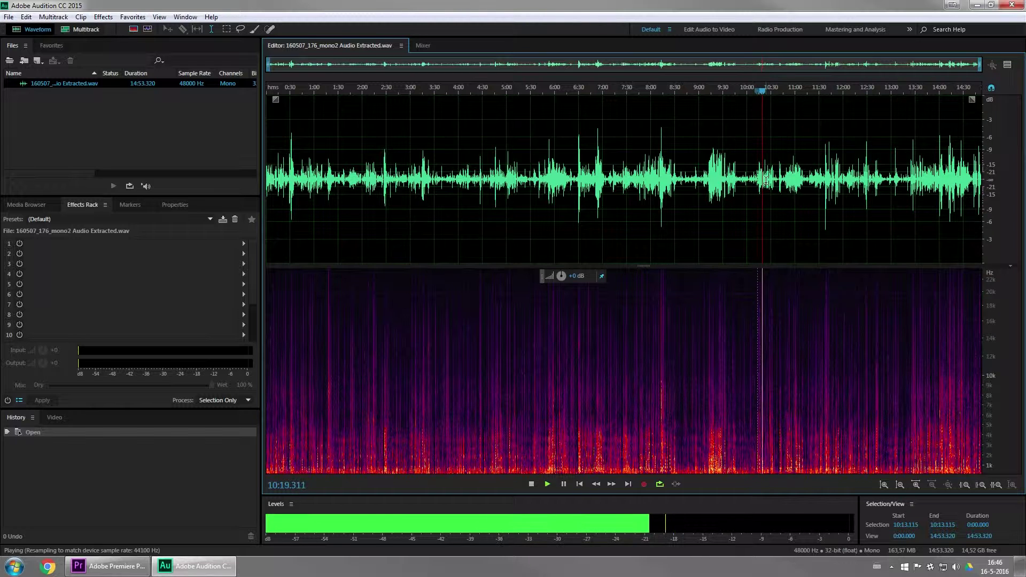
pyautogui.press('space')
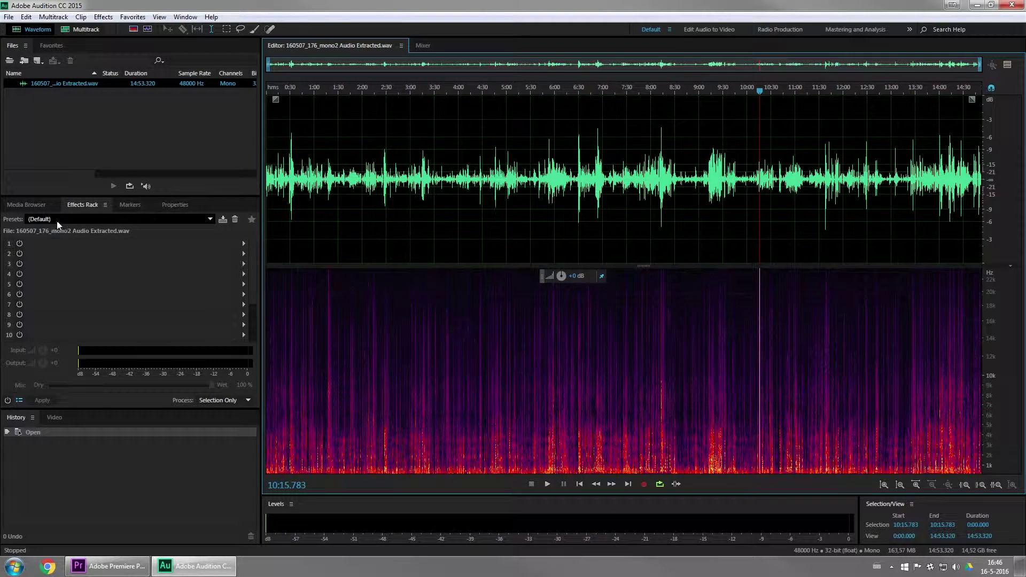
# Add a Parametric Equalizer with the Loudness Maximizer preset in rack slot 1 and preview it from about 10:15
pyautogui.click(41, 243)
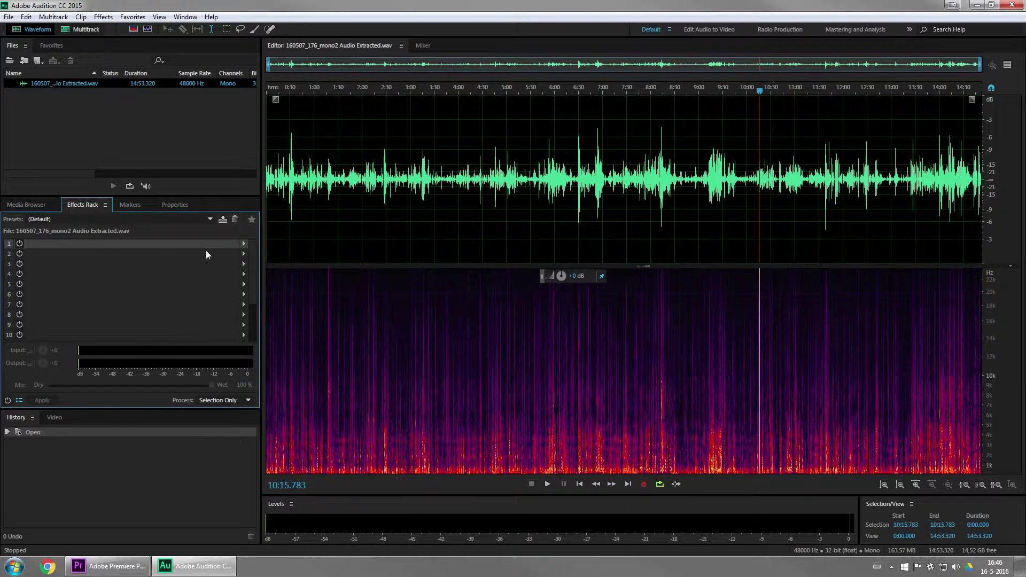
pyautogui.click(244, 245)
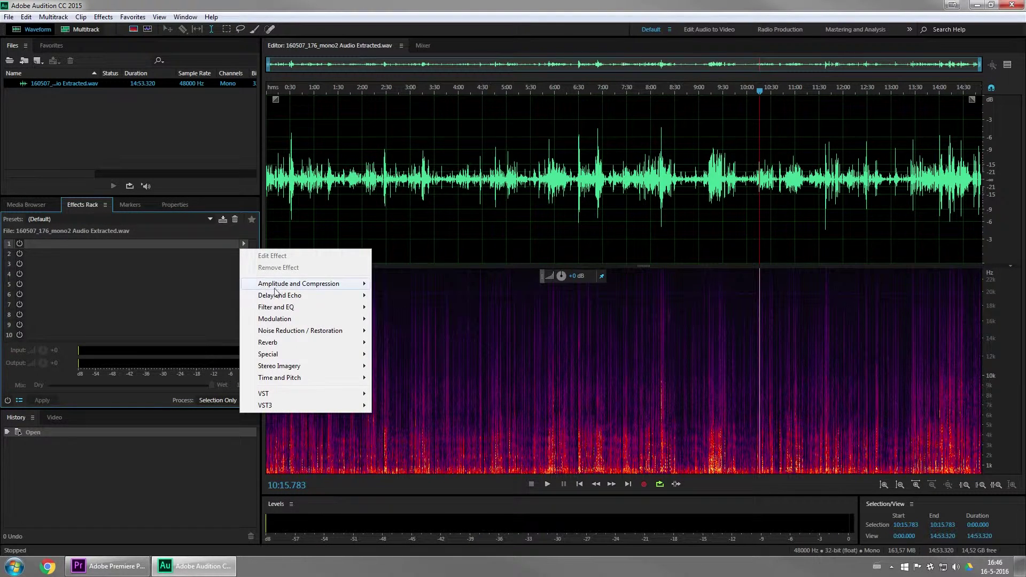
pyautogui.moveTo(287, 320)
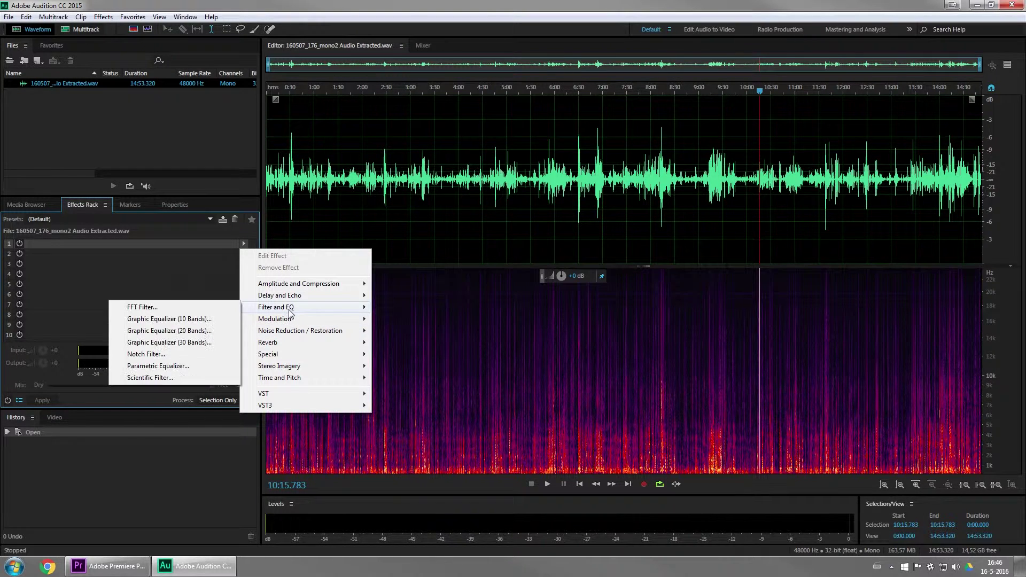
pyautogui.click(157, 366)
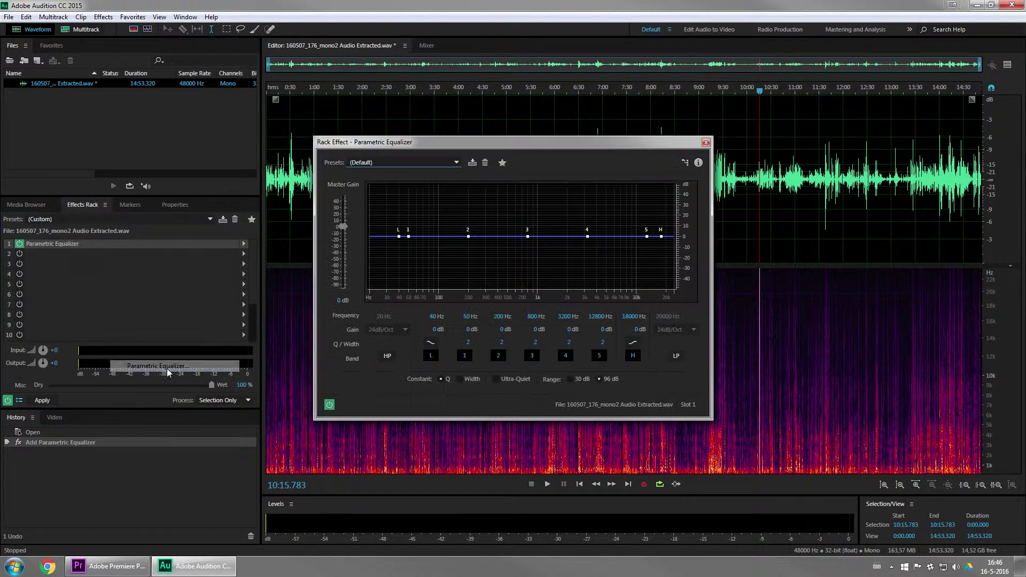
pyautogui.click(456, 162)
pyautogui.click(386, 269)
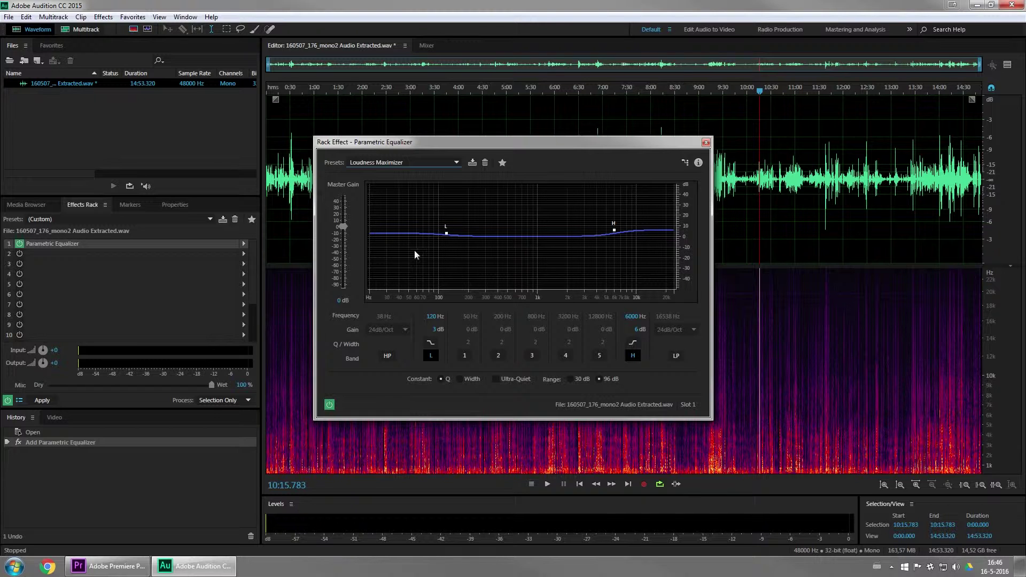
pyautogui.click(706, 142)
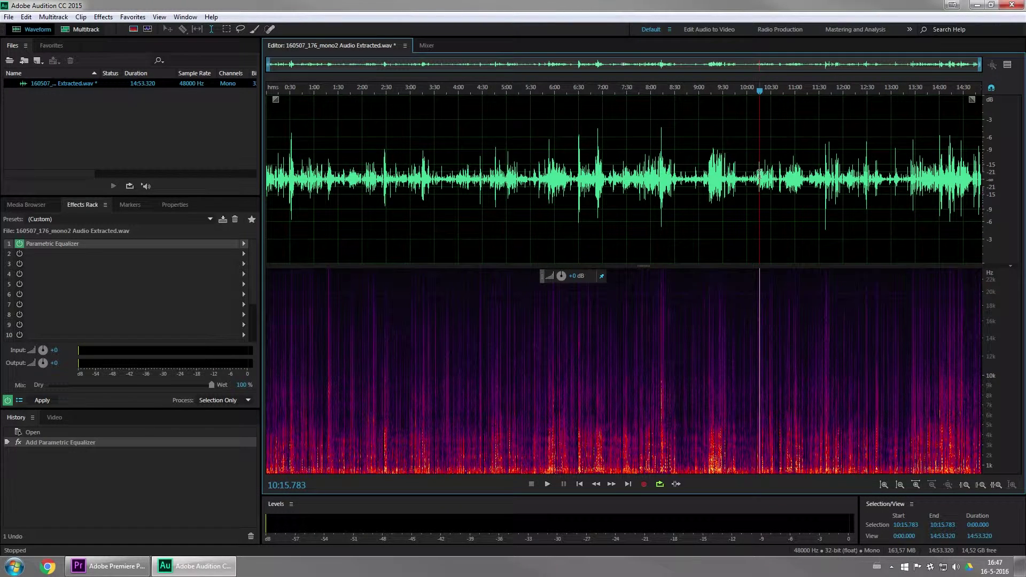
pyautogui.press('space')
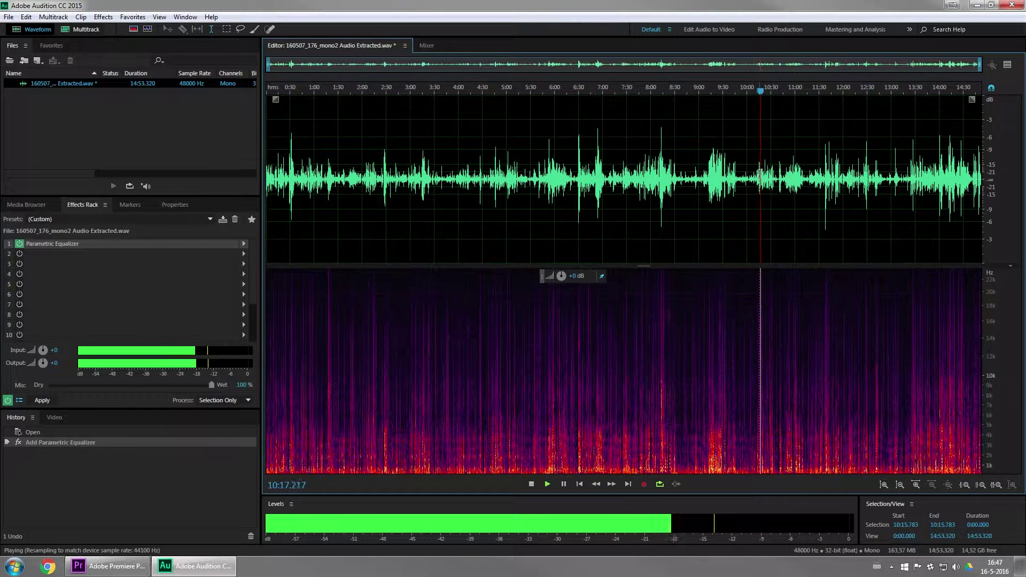
pyautogui.press('space')
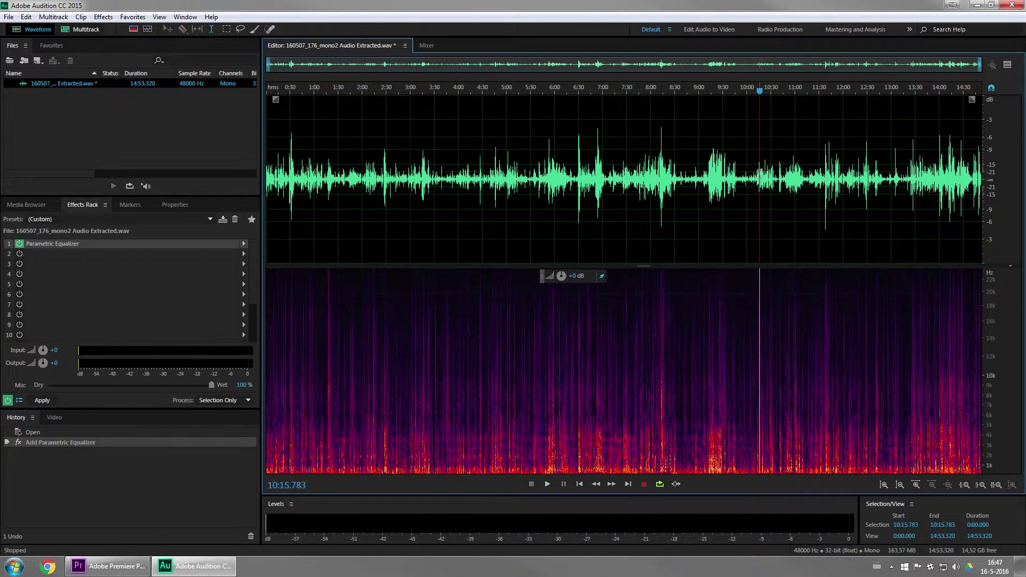
# Add a Hard Limiter in rack slot 2 and apply its "Limit to -.1dB" preset
pyautogui.click(58, 254)
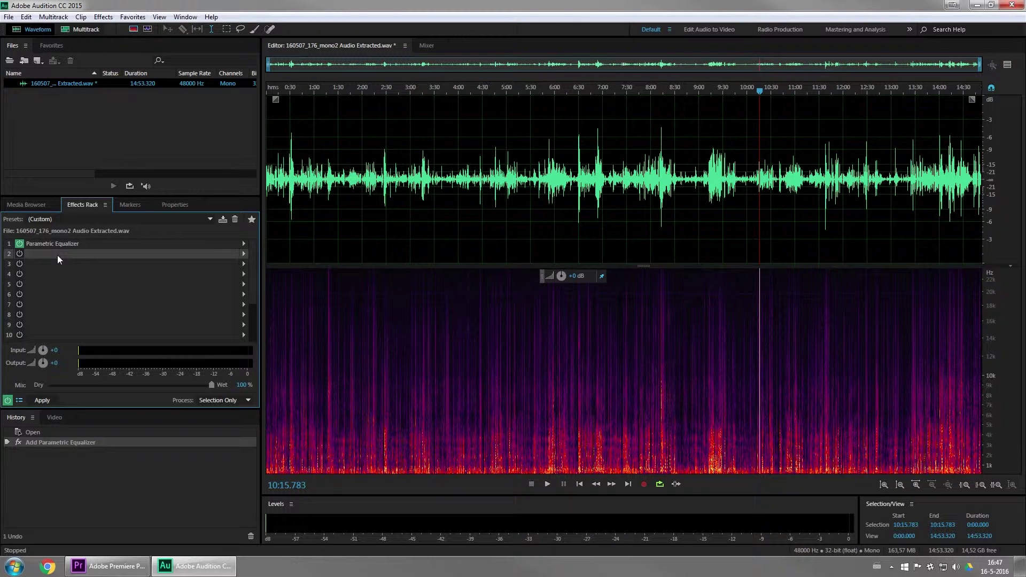
pyautogui.click(244, 255)
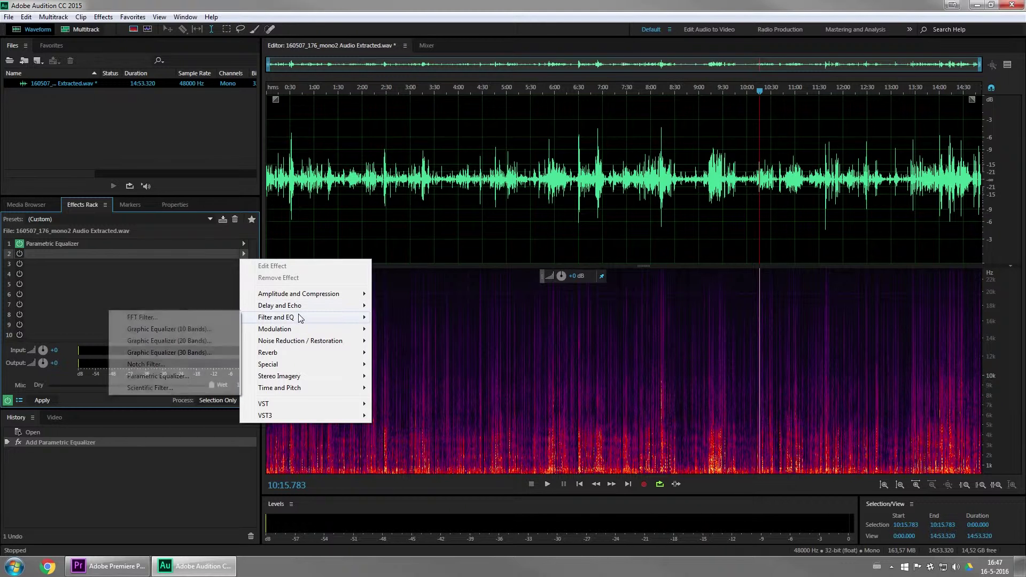
pyautogui.moveTo(299, 311)
pyautogui.moveTo(290, 332)
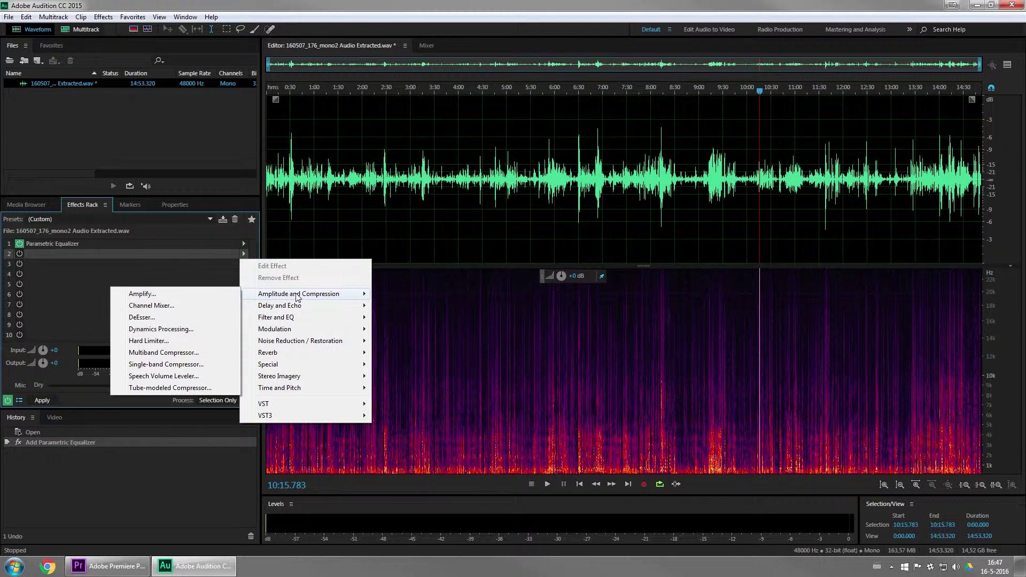
pyautogui.click(153, 341)
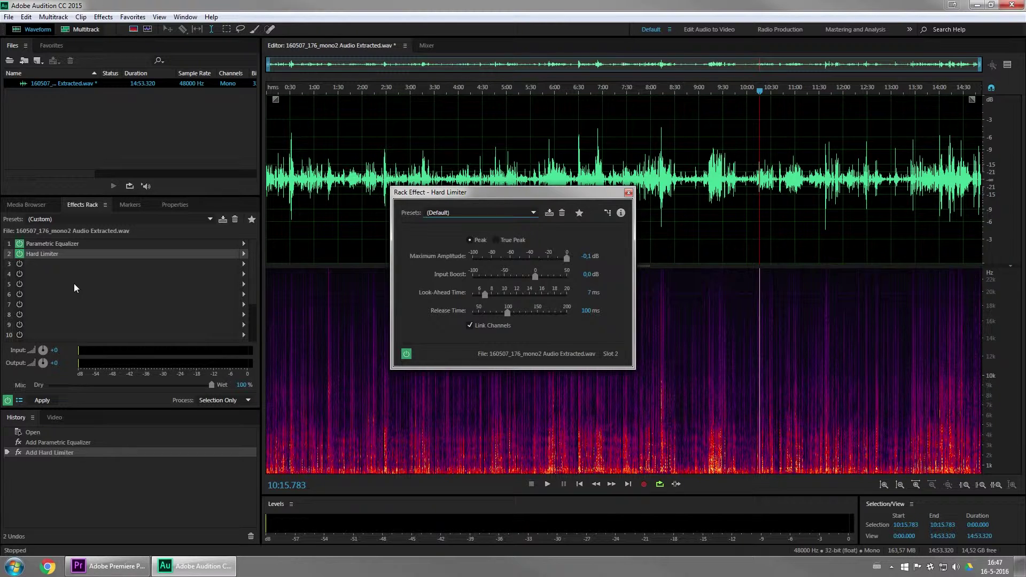
pyautogui.click(472, 211)
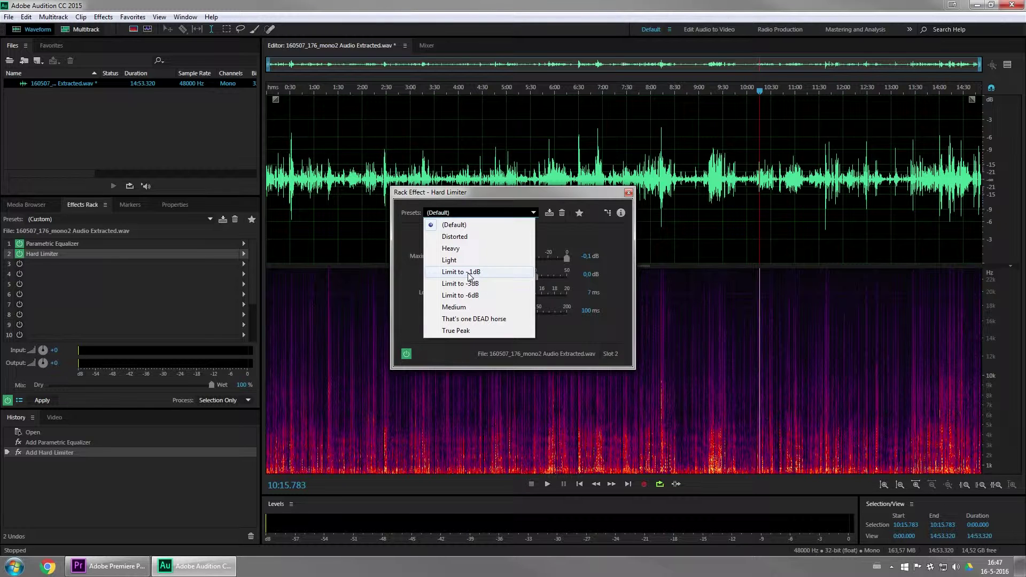
pyautogui.click(469, 275)
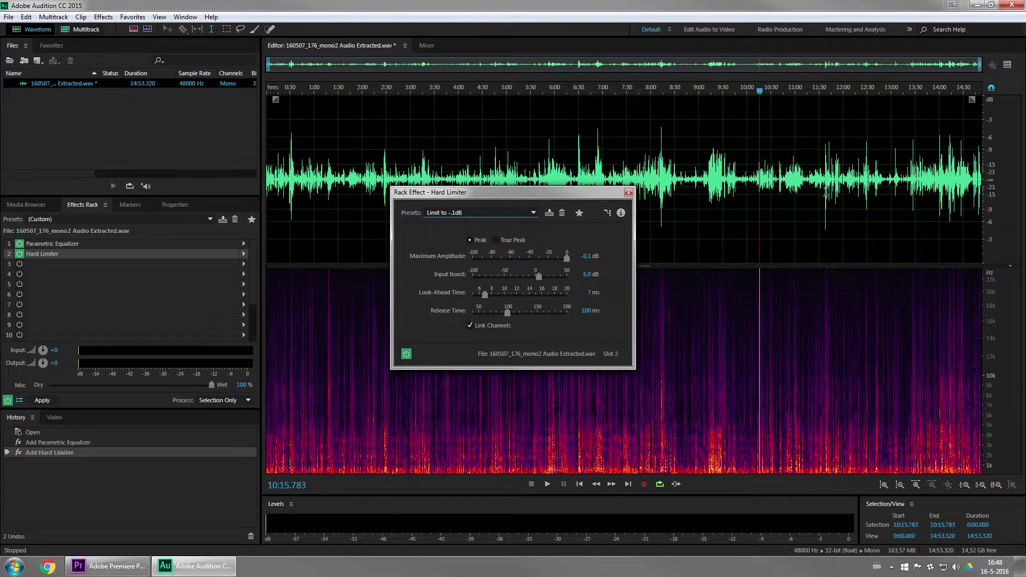
# Preview the audio from about 10:15 with both the equalizer and the limiter active
pyautogui.click(760, 177)
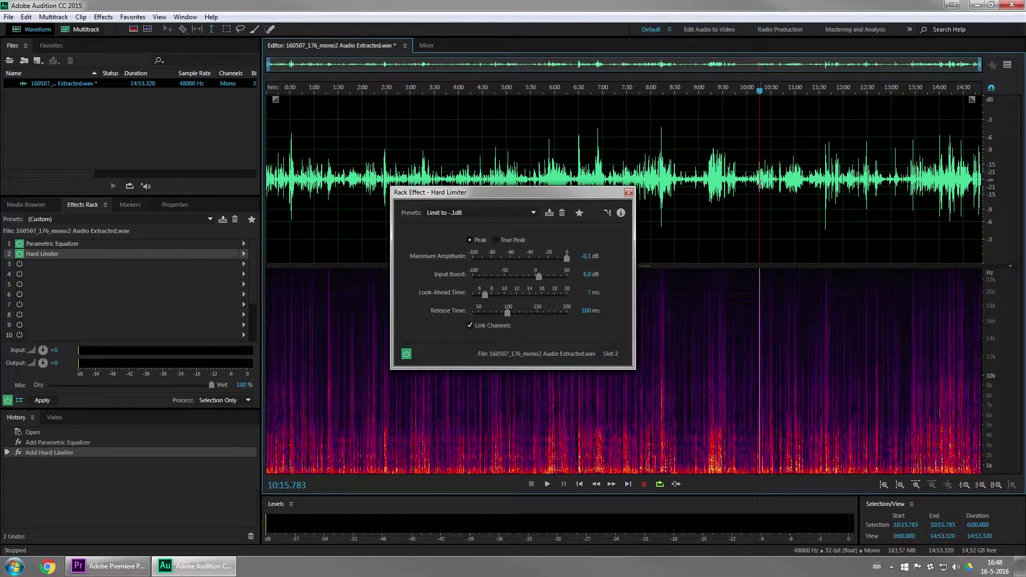
pyautogui.press('space')
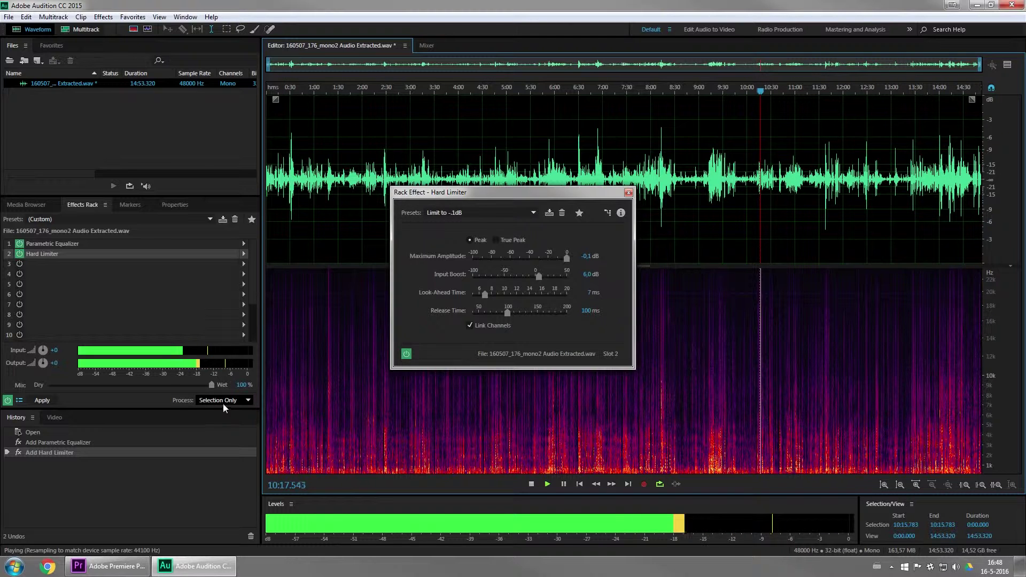
pyautogui.press('space')
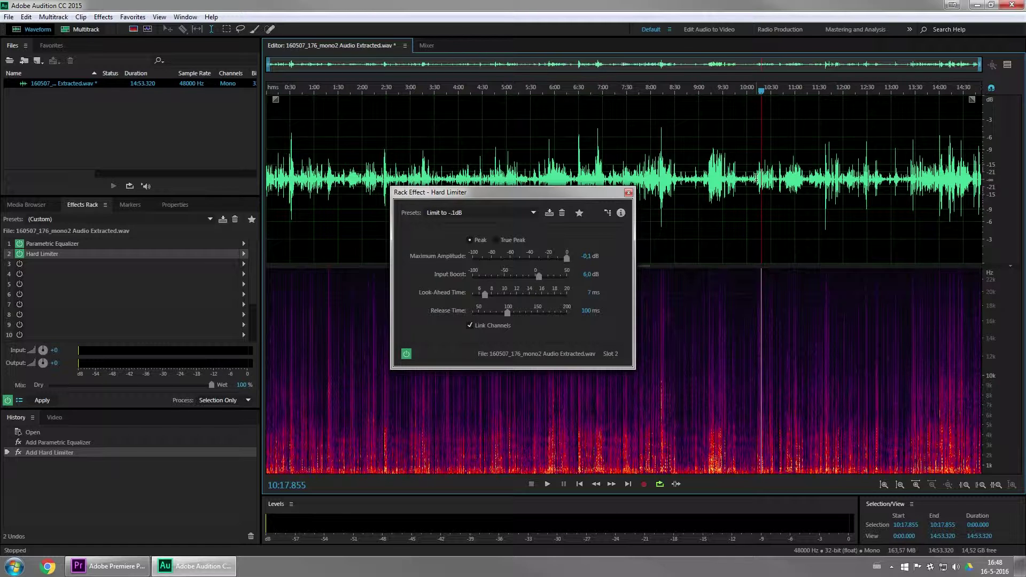
# Play the quieter passage again from about 10:13 and check the rack's input and output levels
pyautogui.click(758, 177)
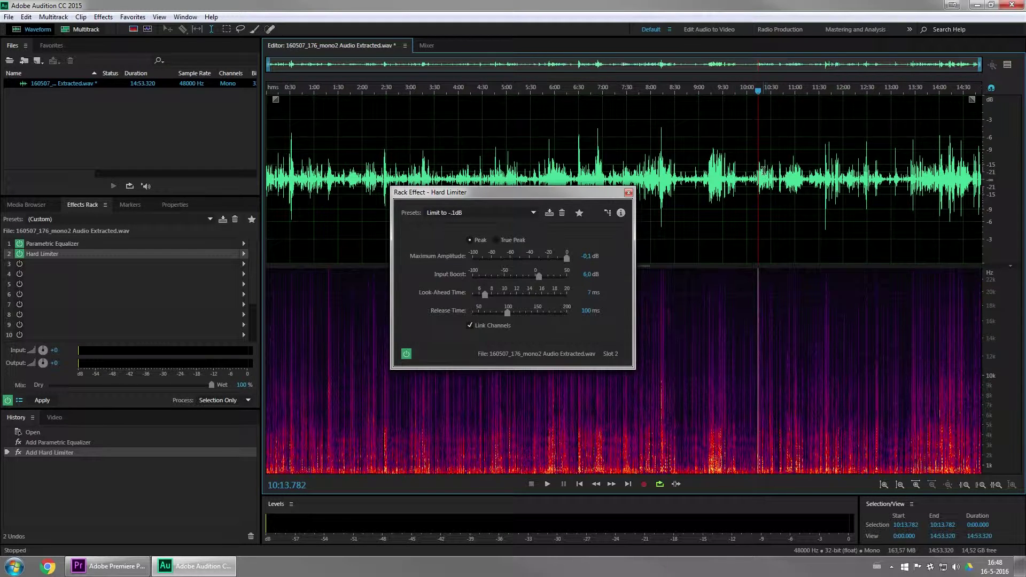
pyautogui.press('space')
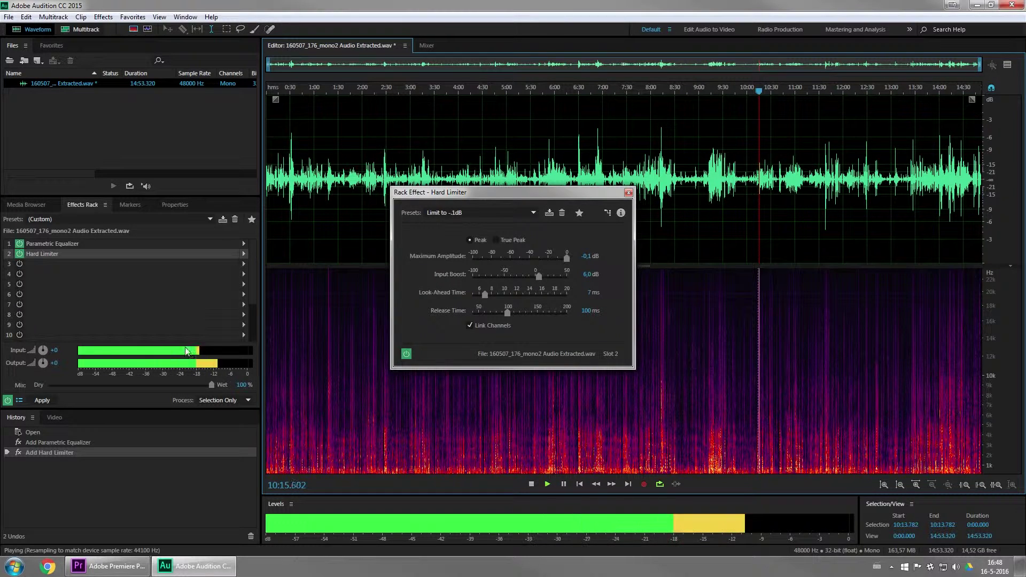
pyautogui.press('space')
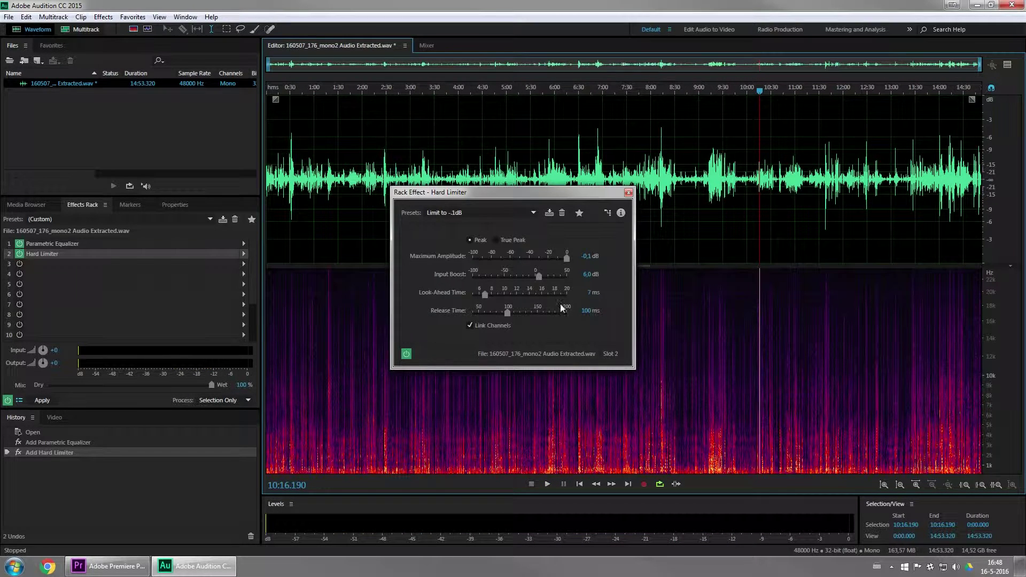
# Set the Hard Limiter's input boost to 12 dB and preview the quieter passage from about 10:15
pyautogui.click(587, 274)
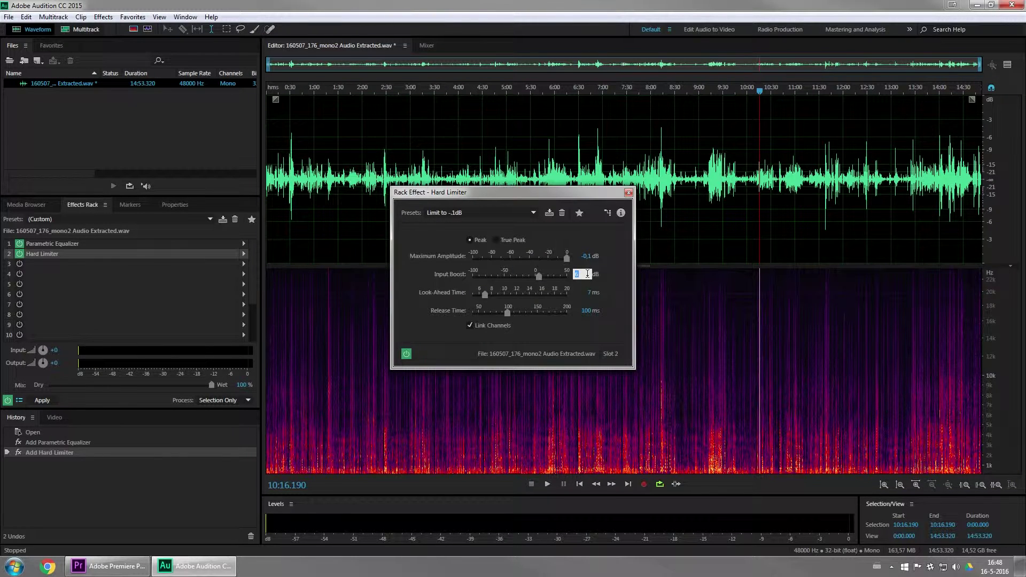
pyautogui.press('Return')
pyautogui.click(759, 179)
pyautogui.press('space')
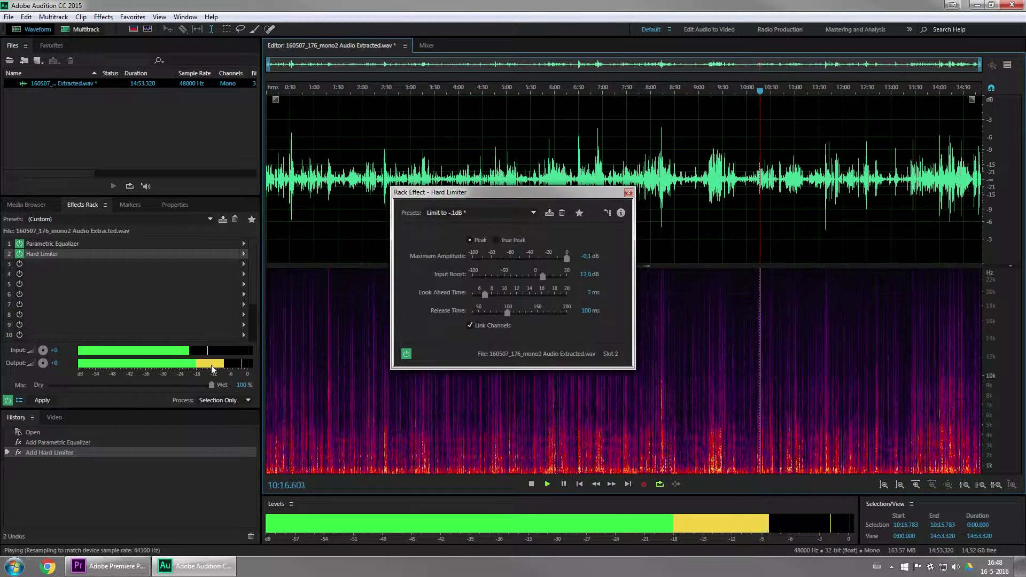
pyautogui.press('space')
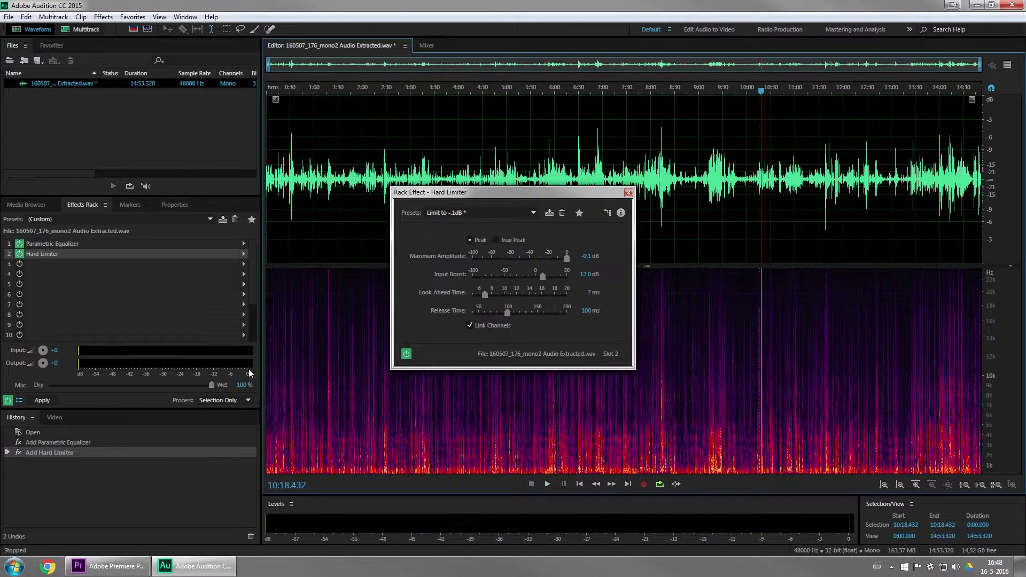
# Play the loud peak at about 8:12 and check its level with the boosted limiter
pyautogui.click(707, 174)
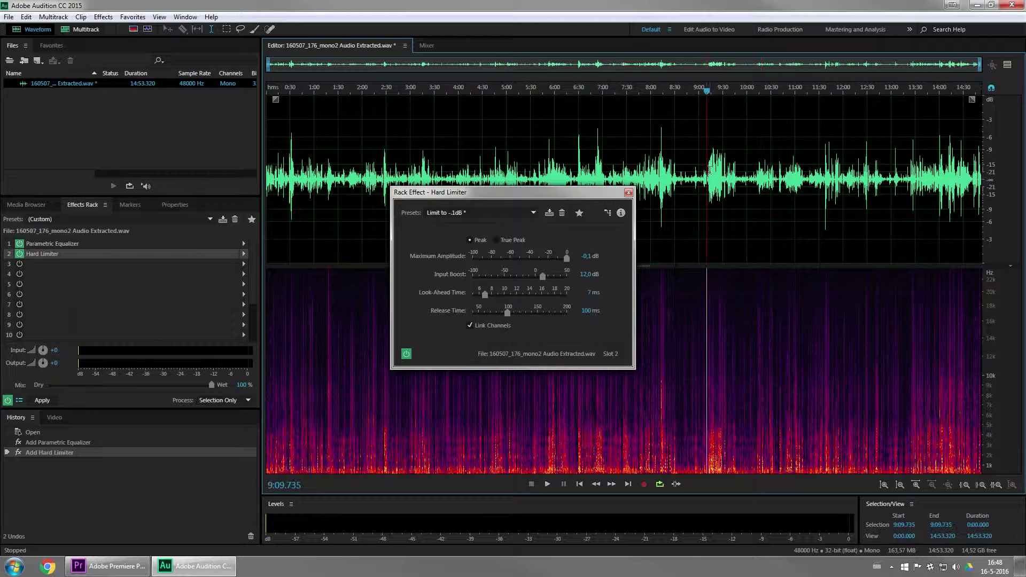
pyautogui.click(710, 171)
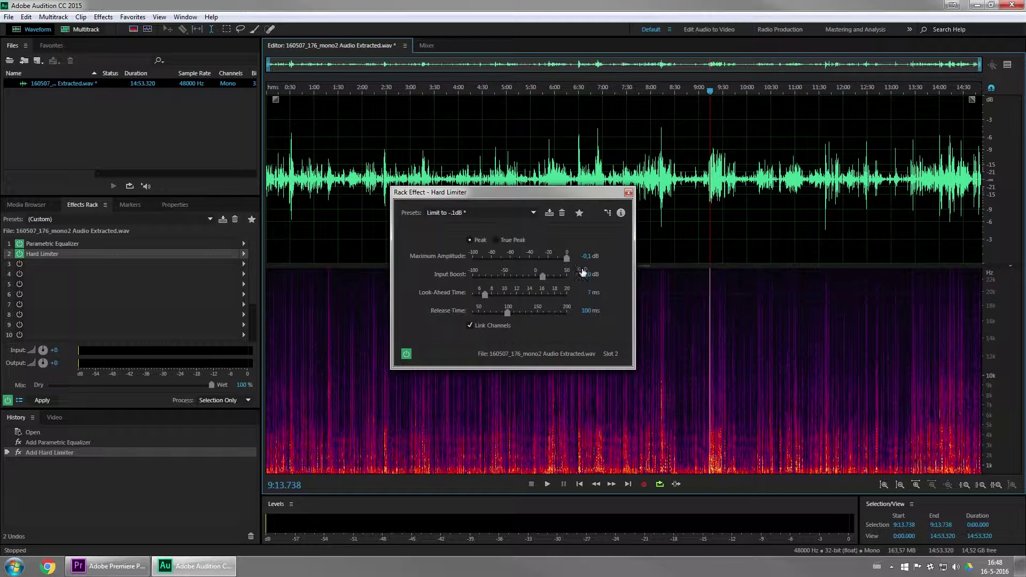
pyautogui.click(661, 128)
pyautogui.press('space')
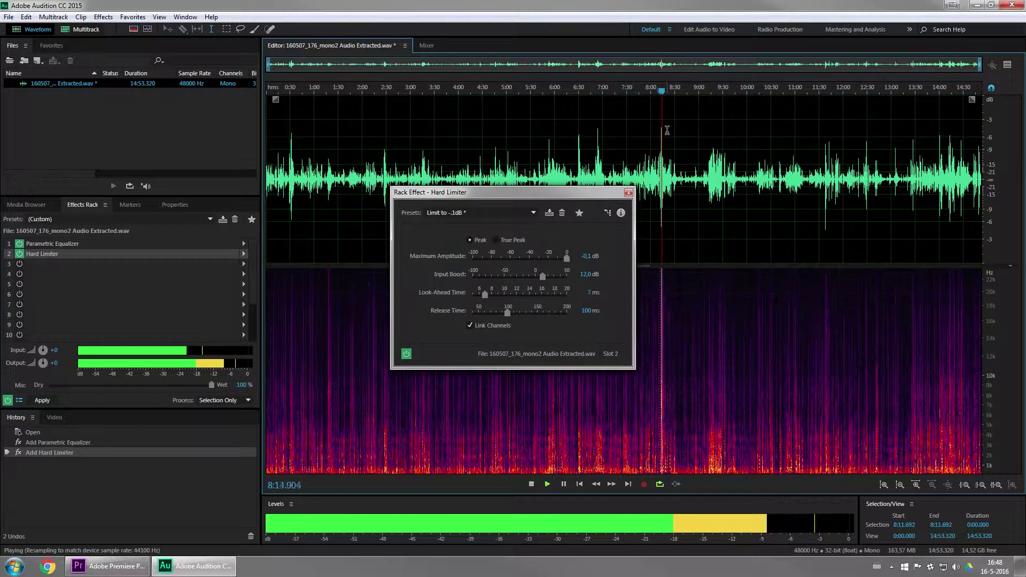
pyautogui.press('space')
pyautogui.click(661, 142)
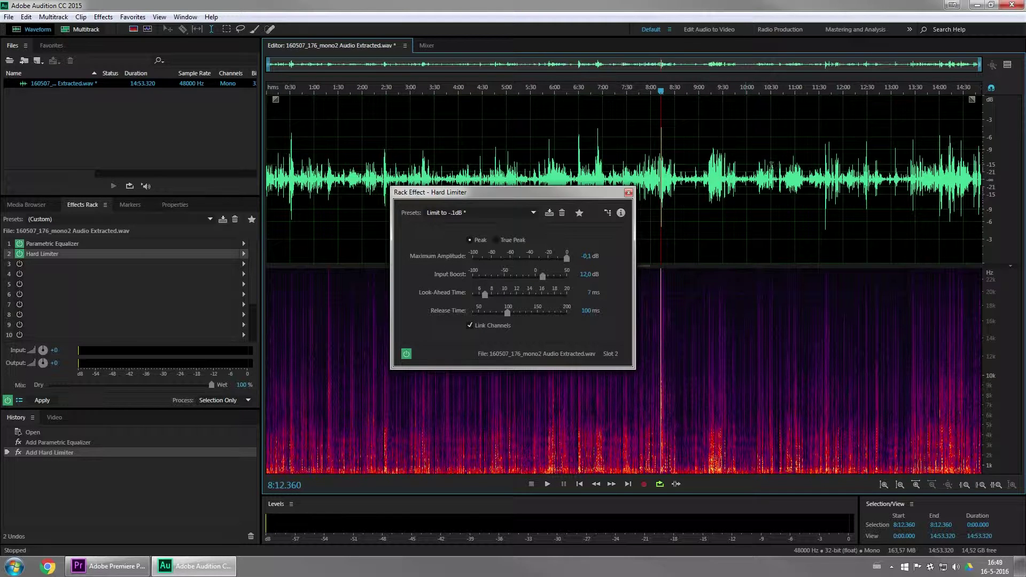
# Compare the passage from about 10:50 to 11:16 with the louder sections and peaks around 8:14, 6:53 and 9:11
pyautogui.moveTo(758, 168); pyautogui.dragTo(807, 174)
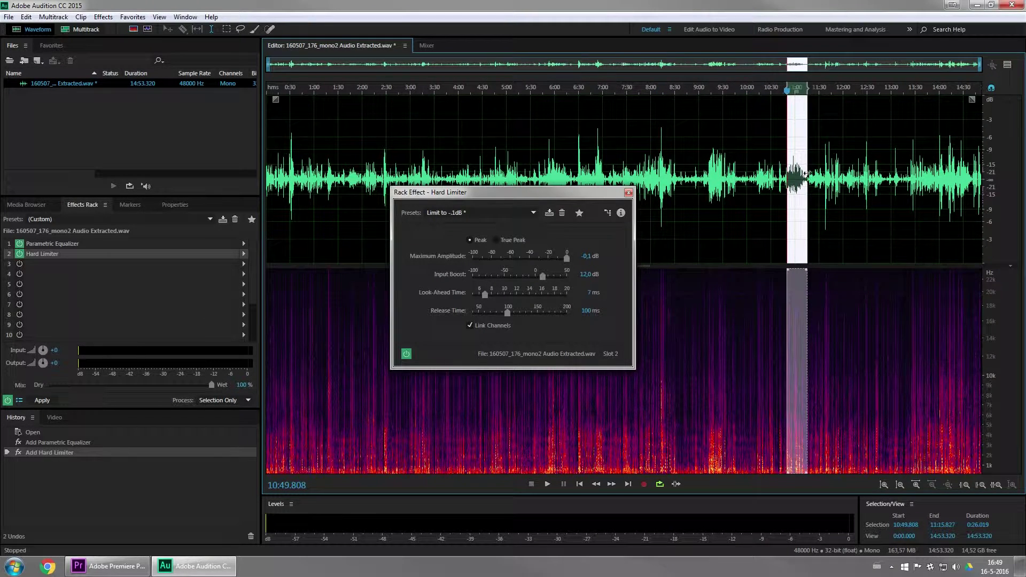
pyautogui.moveTo(644, 158); pyautogui.dragTo(671, 163)
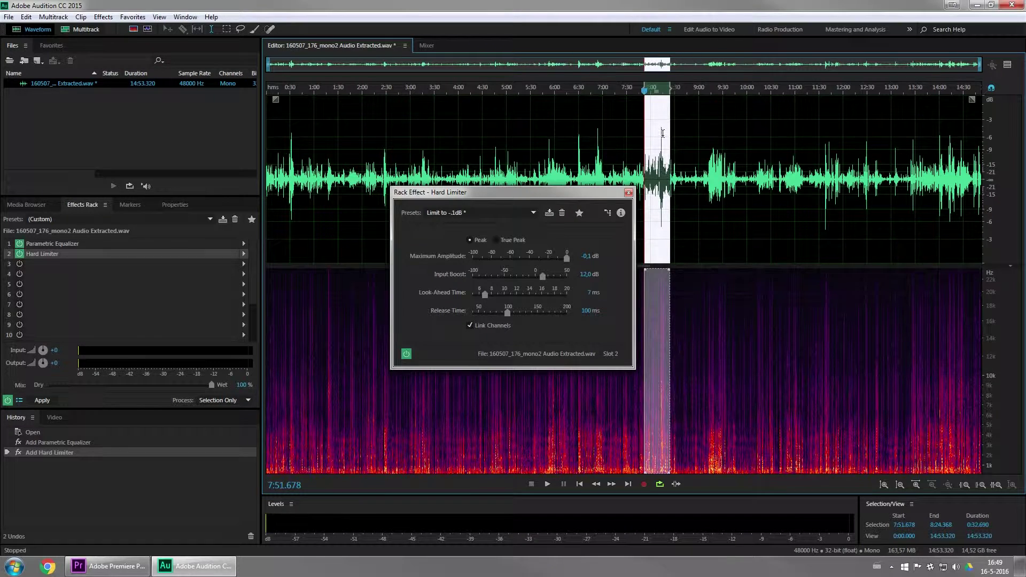
pyautogui.click(662, 131)
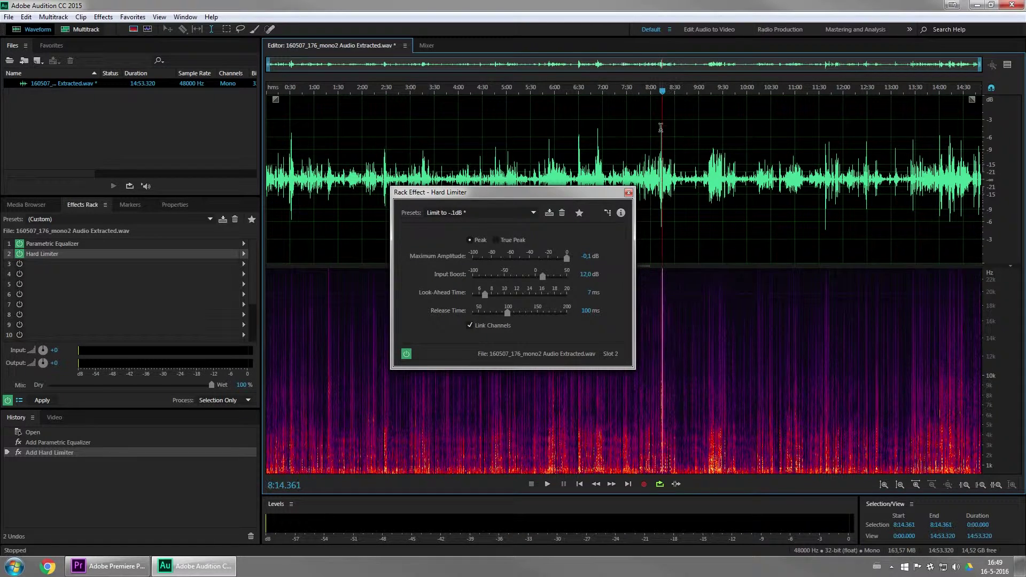
pyautogui.click(597, 135)
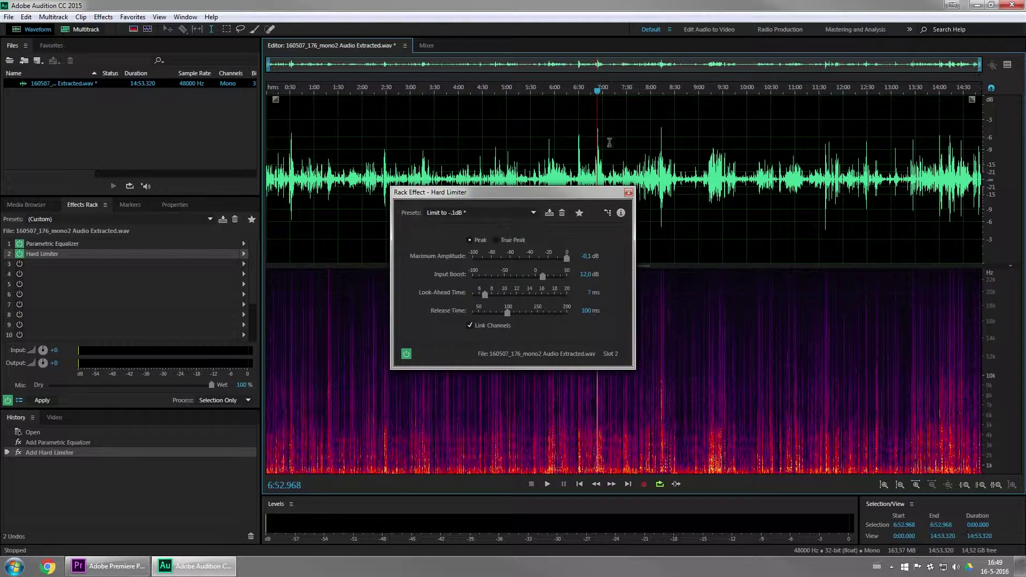
pyautogui.click(707, 164)
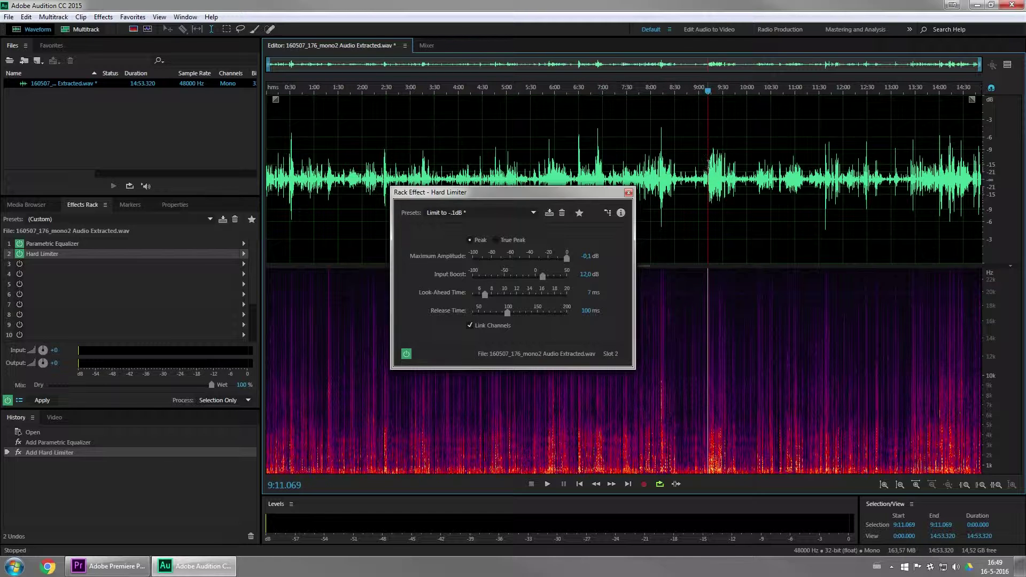
# Preview the quieter passage once more from about 10:15 with the 12 dB input boost
pyautogui.click(784, 172)
pyautogui.click(758, 177)
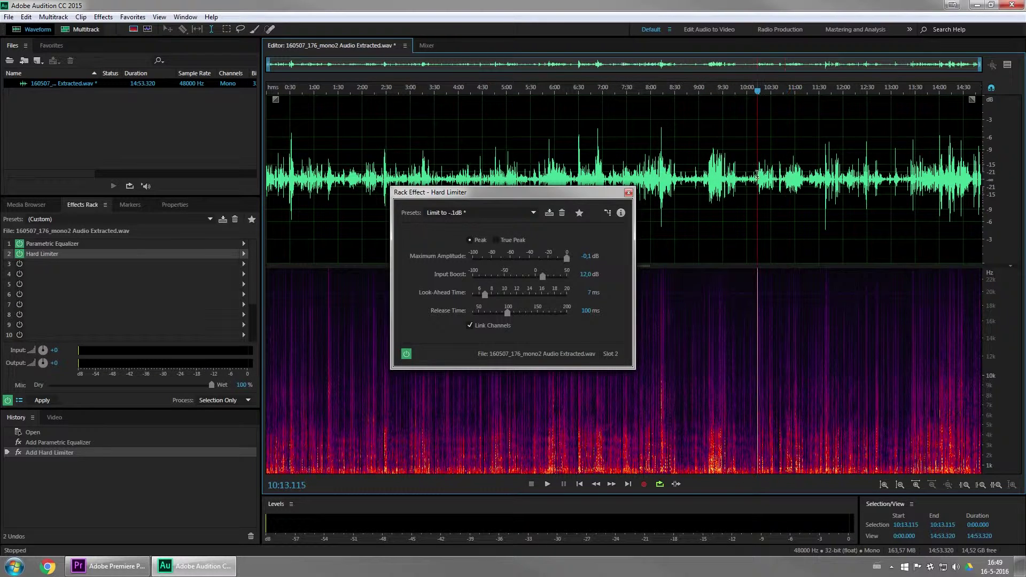
pyautogui.click(759, 175)
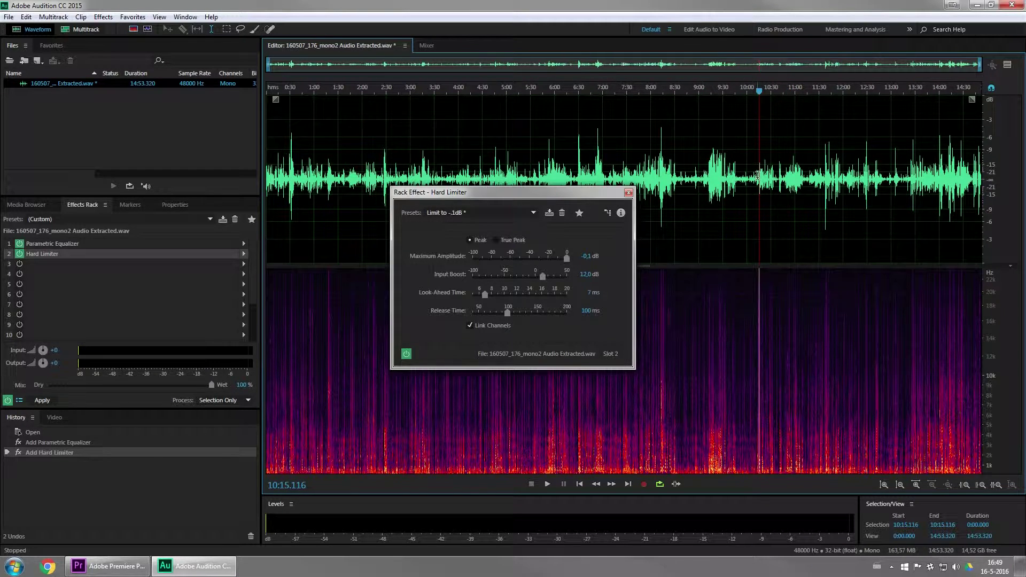
pyautogui.press('space')
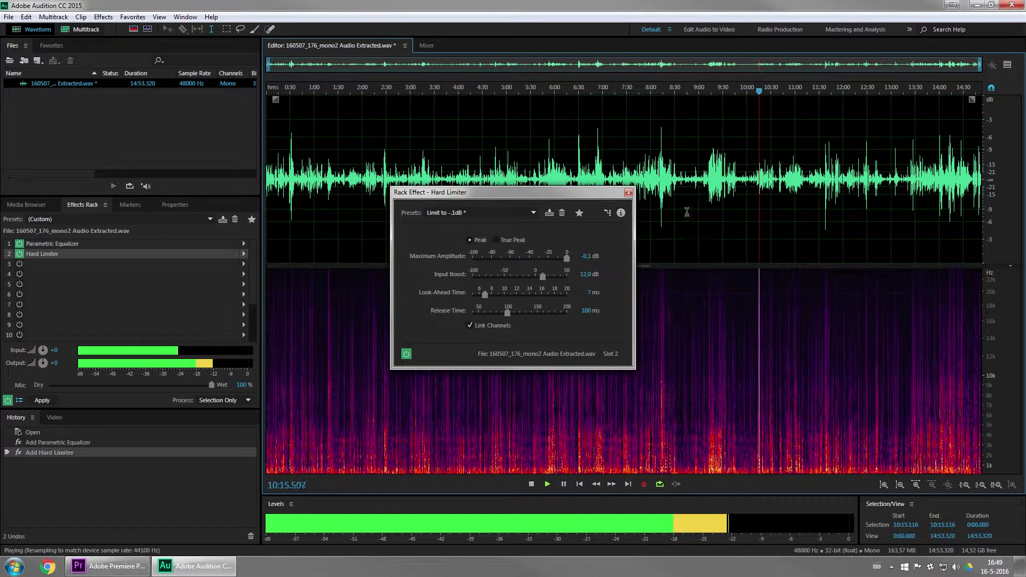
pyautogui.press('space')
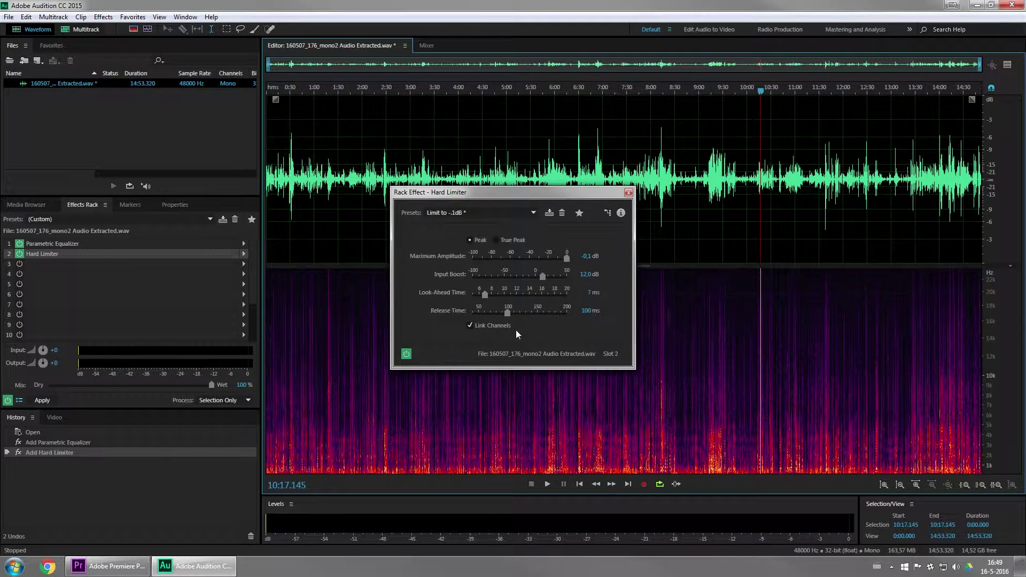
# Set the Hard Limiter's input boost to 14 dB and preview the audio from about 10:13
pyautogui.click(583, 274)
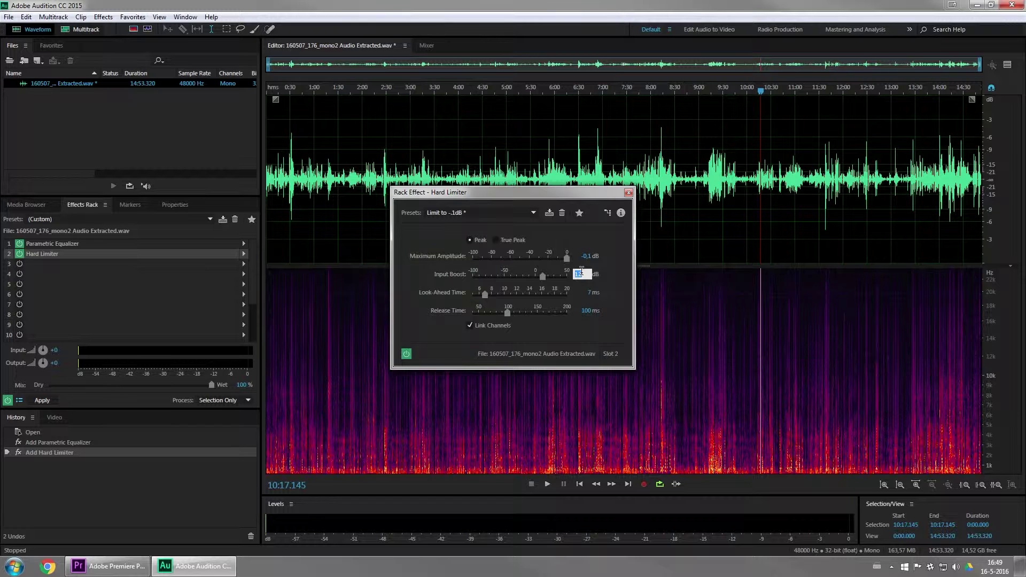
pyautogui.press('Return')
pyautogui.click(757, 185)
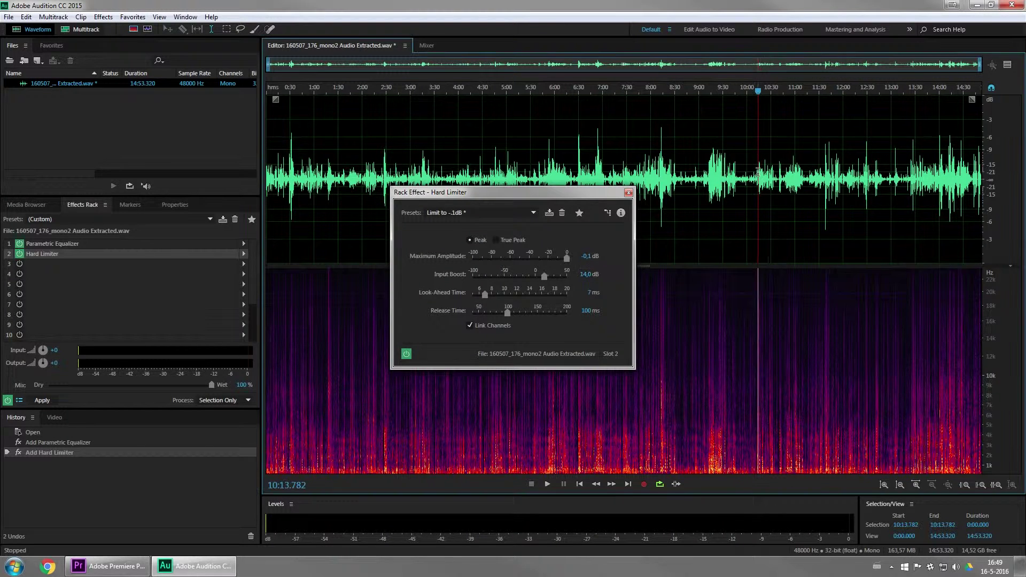
pyautogui.press('space')
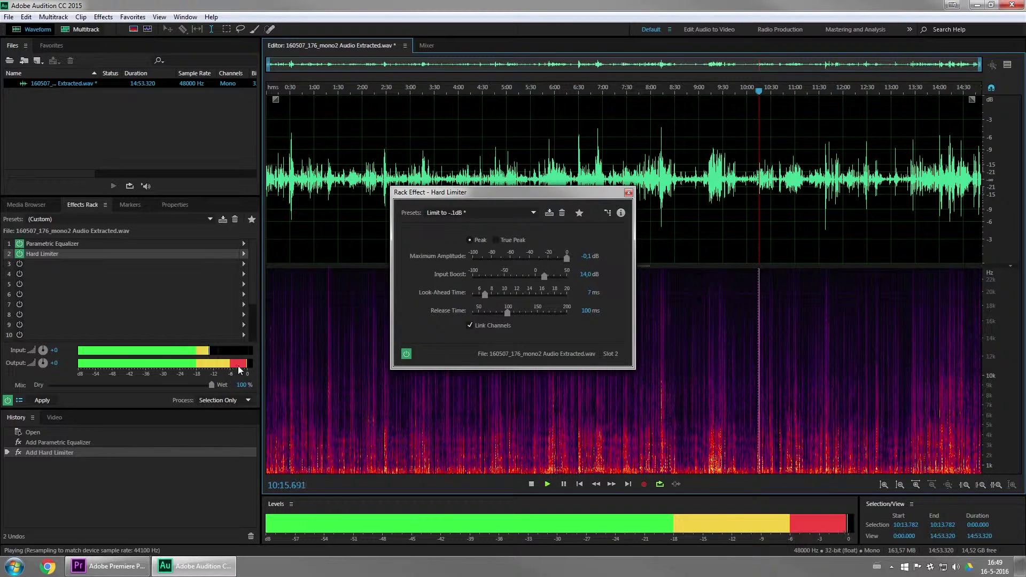
pyautogui.press('space')
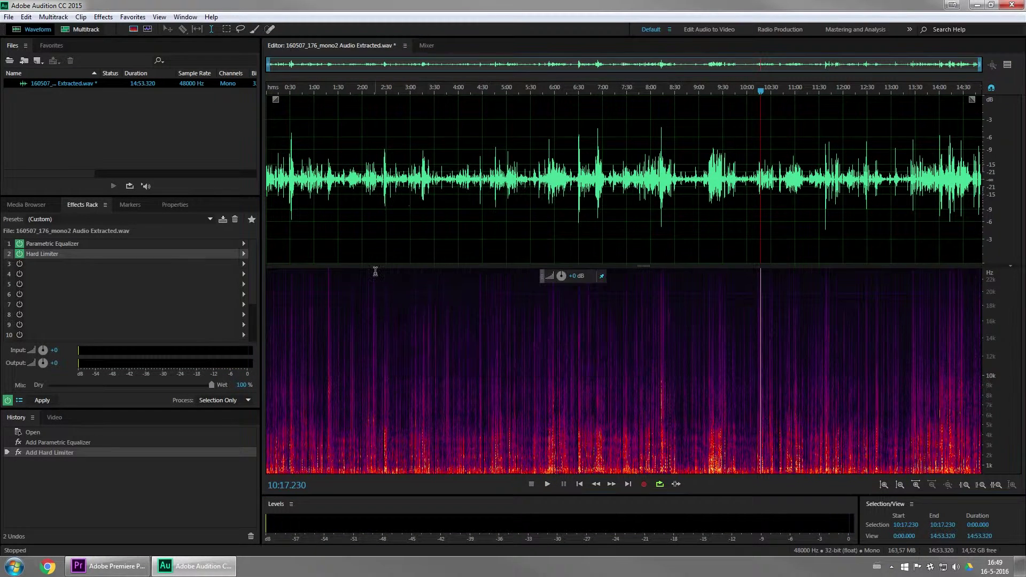
# Close the Hard Limiter settings and apply the effects rack to the entire audio file
pyautogui.click(628, 192)
pyautogui.click(42, 400)
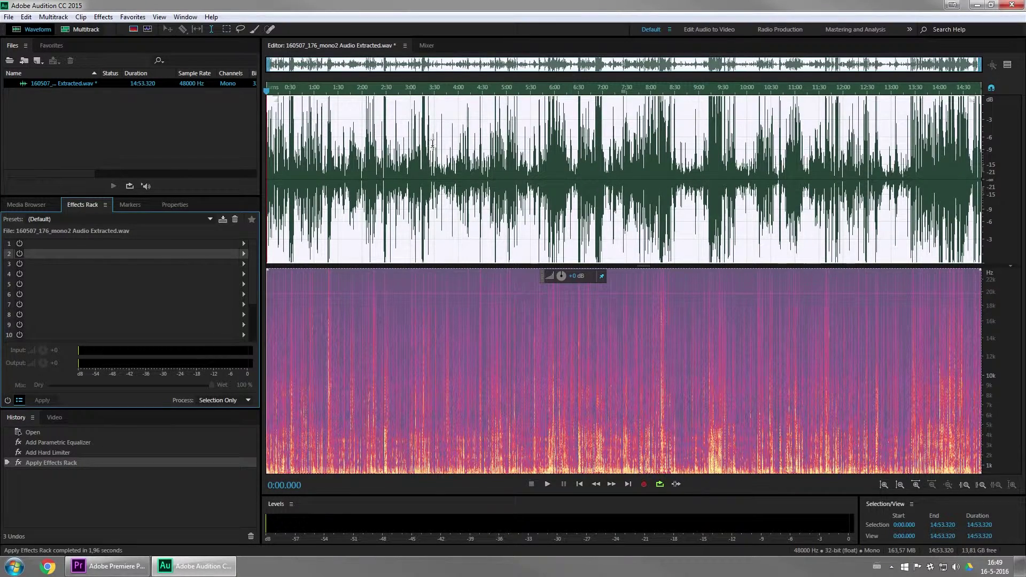
# Examine the processed waveform's peaks around 9:12 up close, including its full amplitude range, and play the loud passage from there
pyautogui.click(458, 155)
pyautogui.click(698, 149)
pyautogui.click(709, 133)
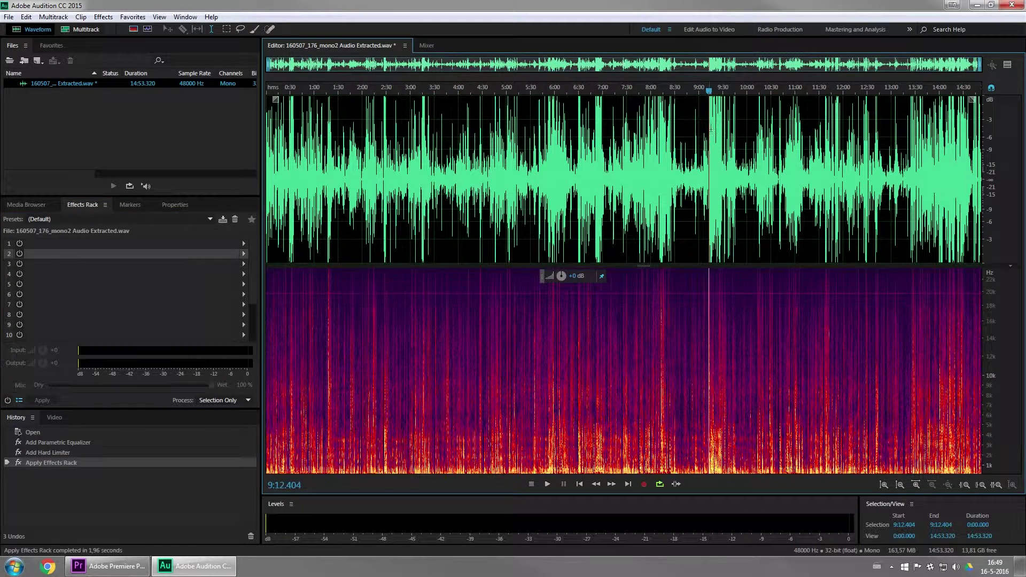
pyautogui.press('=')
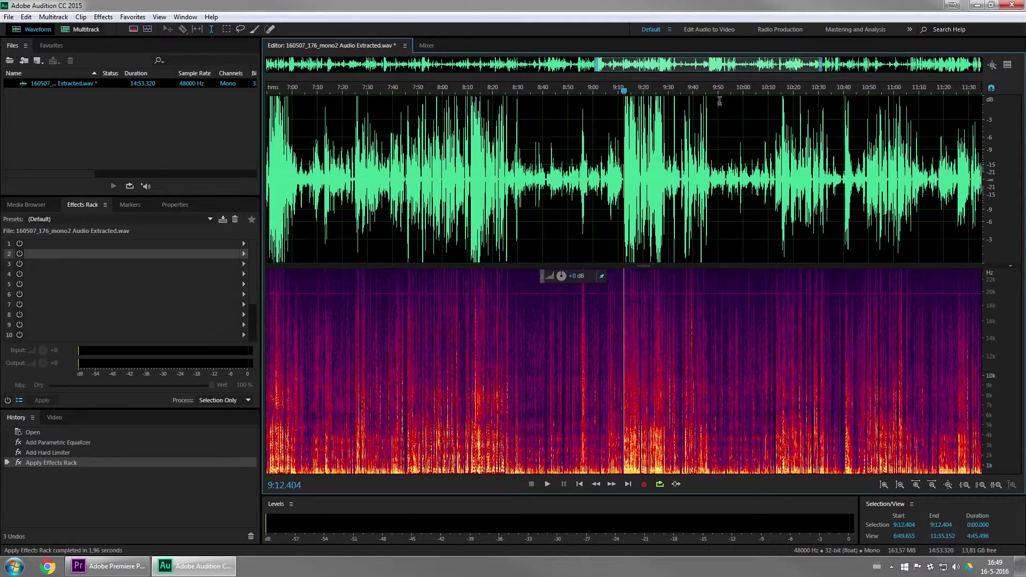
pyautogui.press('=')
pyautogui.press('=')
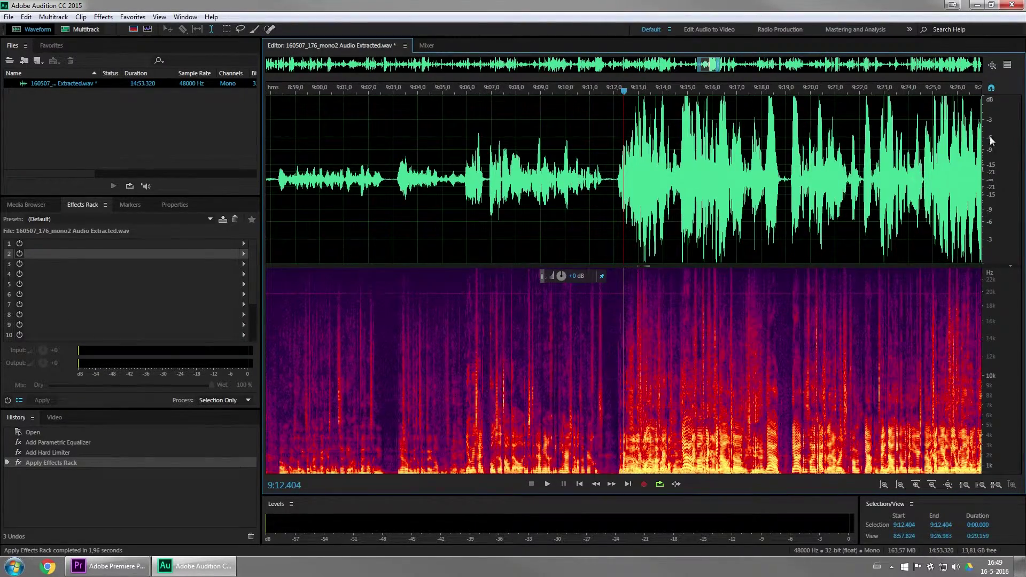
pyautogui.scroll(-1, 989, 153)
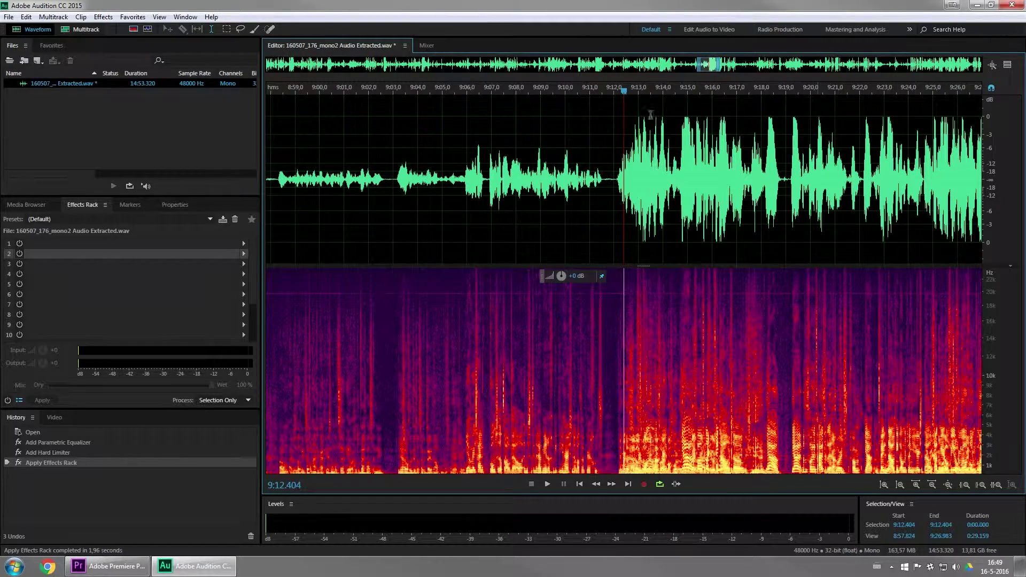
pyautogui.press('-')
pyautogui.press('-')
pyautogui.press('-')
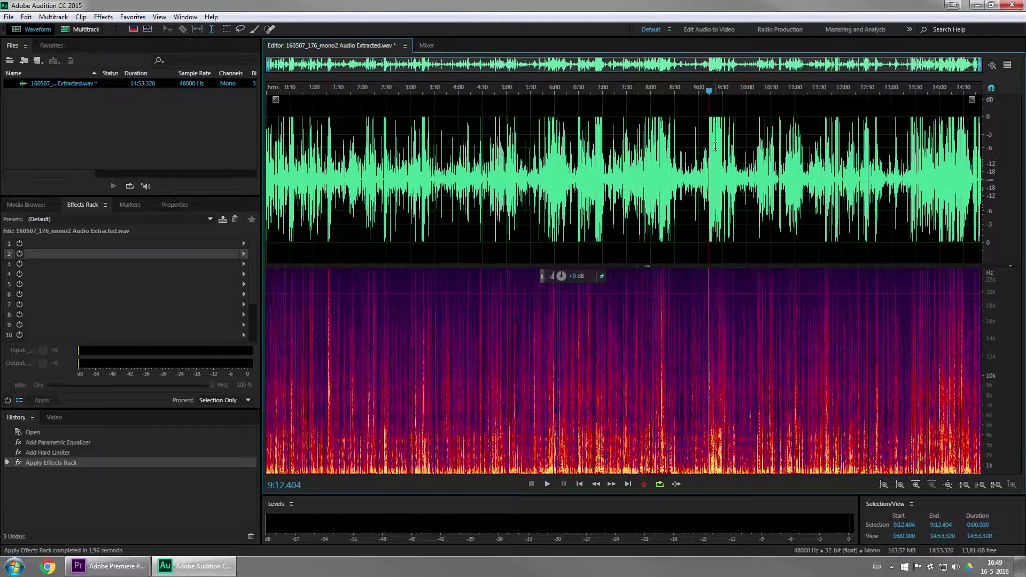
pyautogui.press('space')
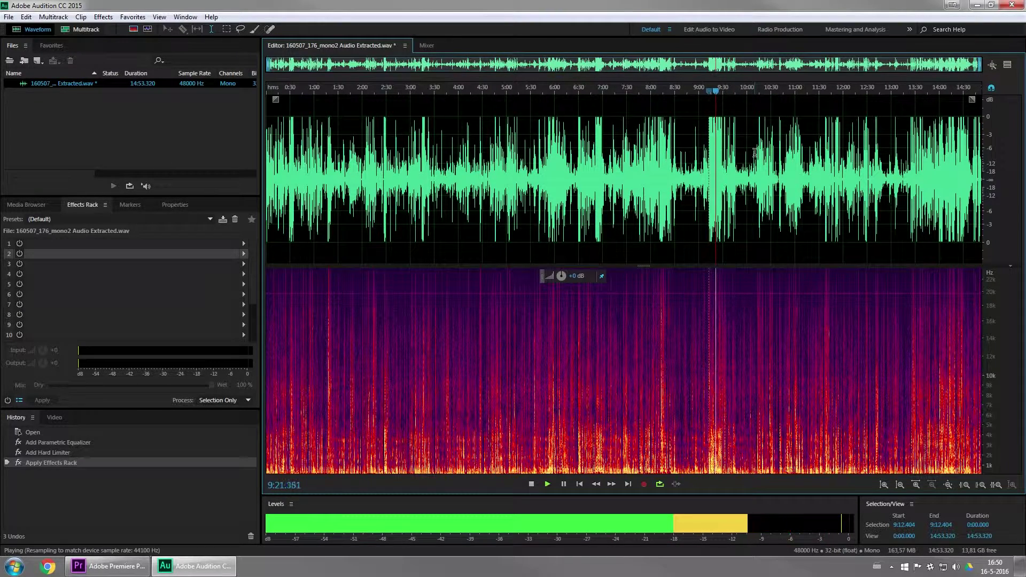
pyautogui.press('space')
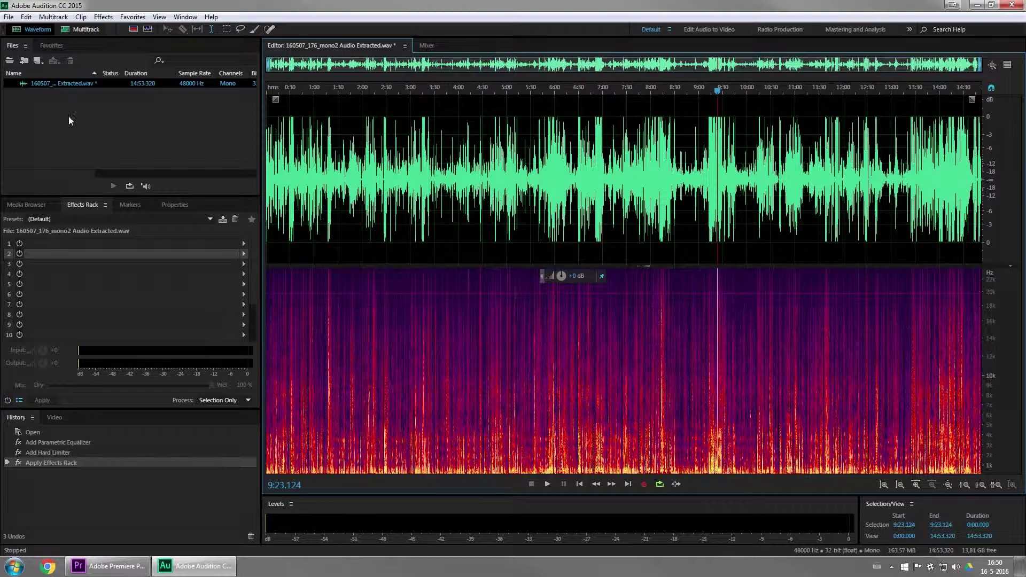
# Save the processed WAV file and close Audition to return to the updated clip on Audio 3 in Premiere Pro
pyautogui.click(88, 84)
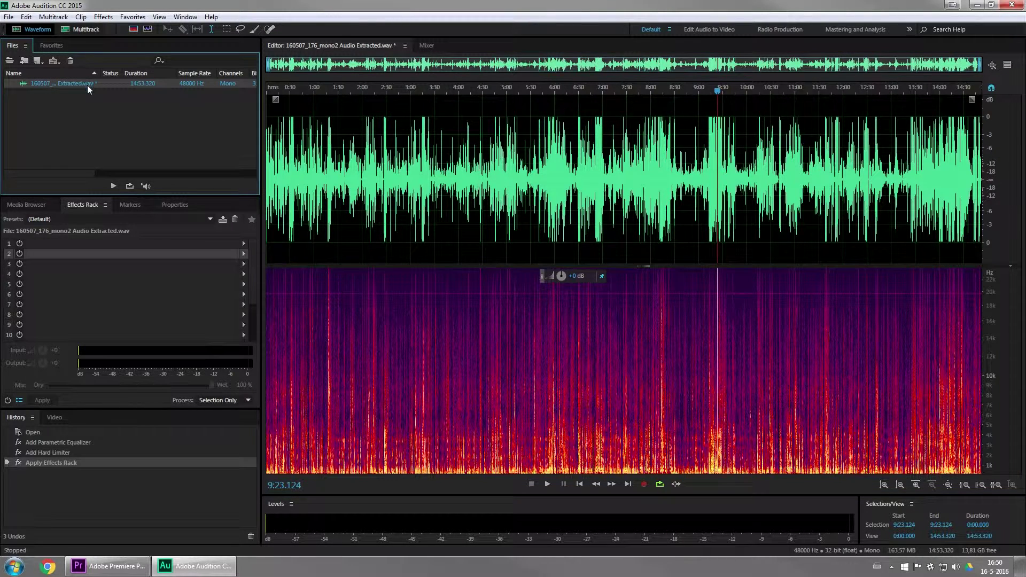
pyautogui.hotkey('ctrl', 's')
pyautogui.click(1012, 6)
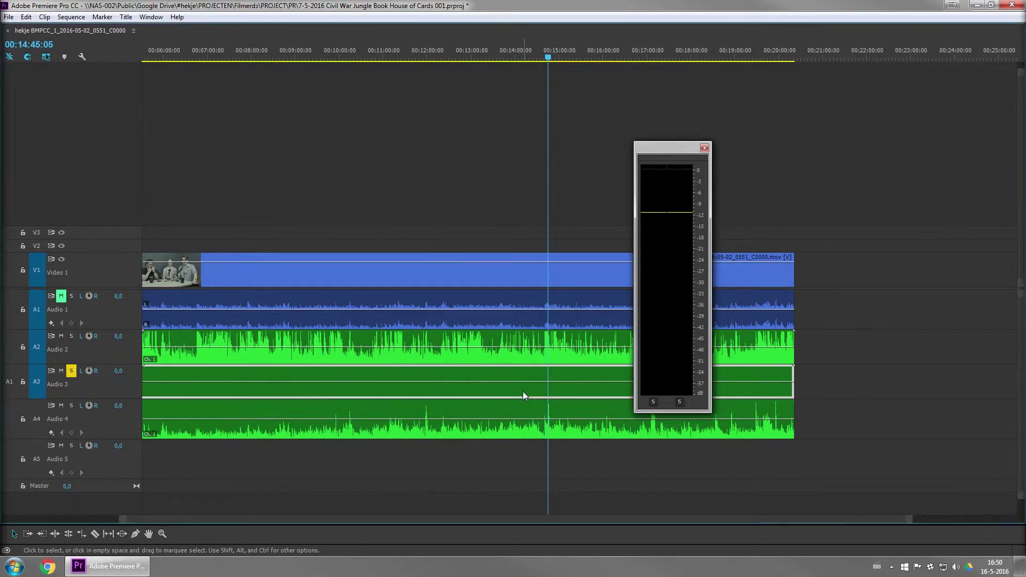
pyautogui.press('-')
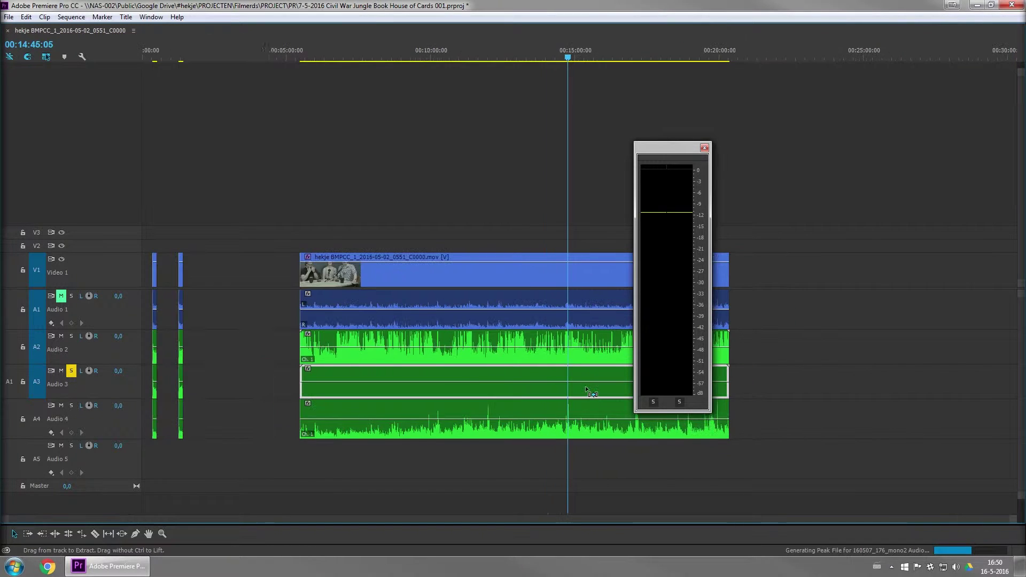
pyautogui.press('=')
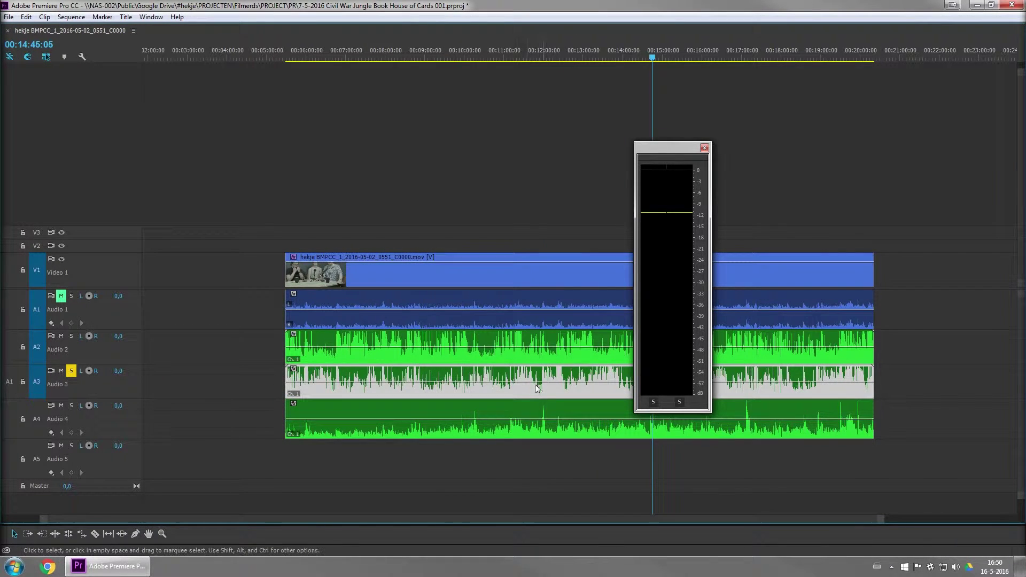
# Send the long clip on Audio 4 to Adobe Audition for editing
pyautogui.press('-')
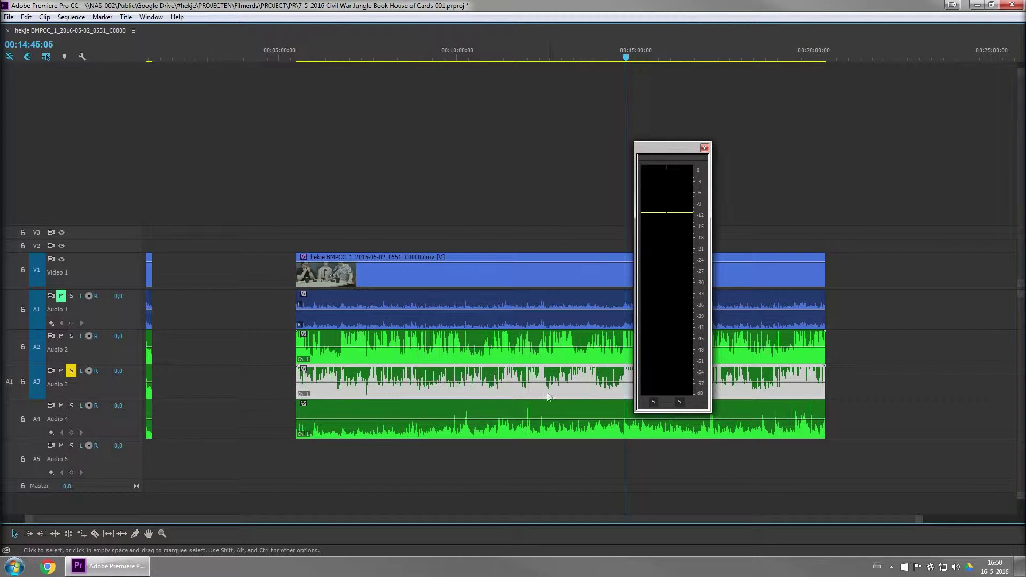
pyautogui.press('-')
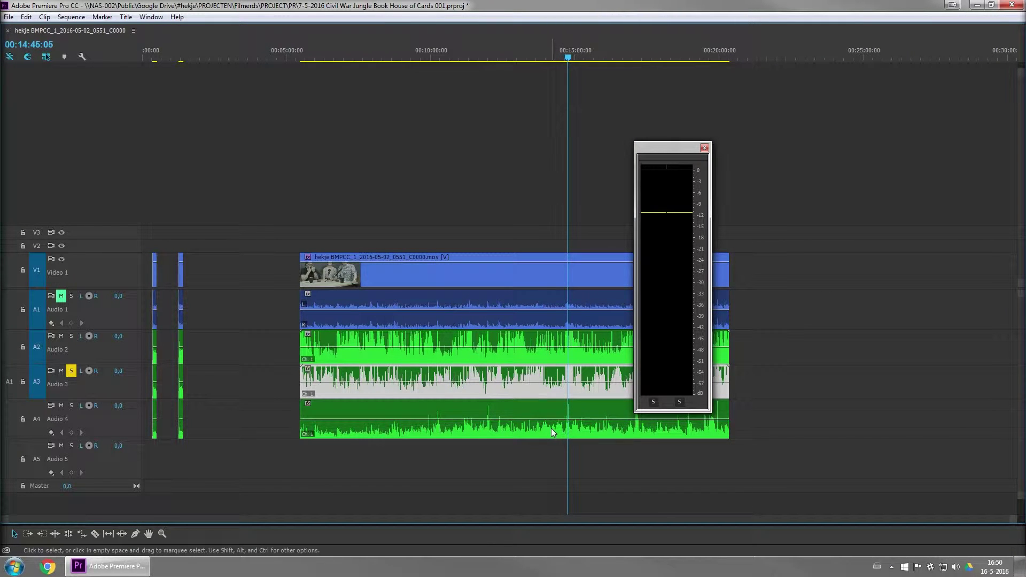
pyautogui.rightClick(515, 407)
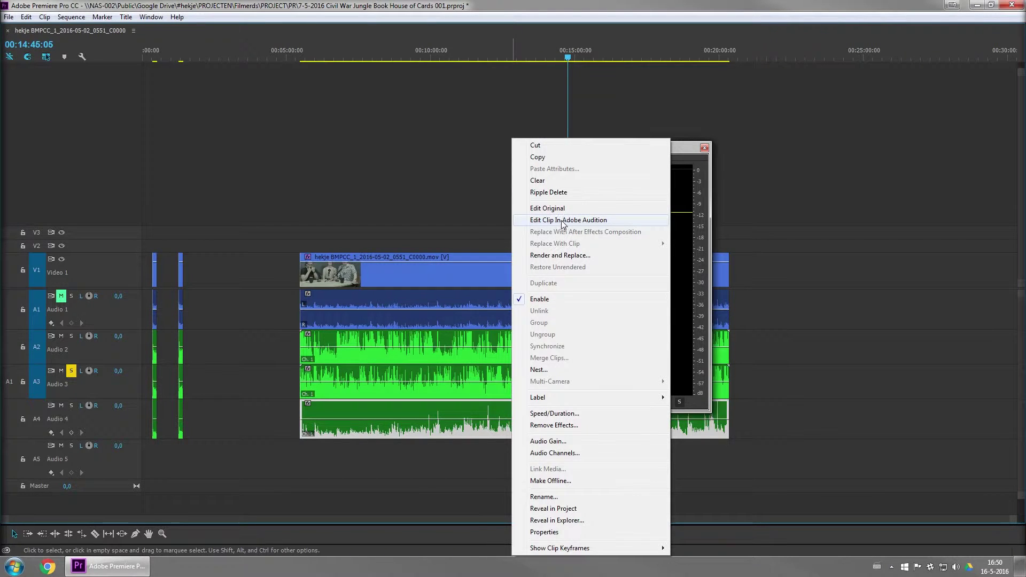
pyautogui.click(530, 255)
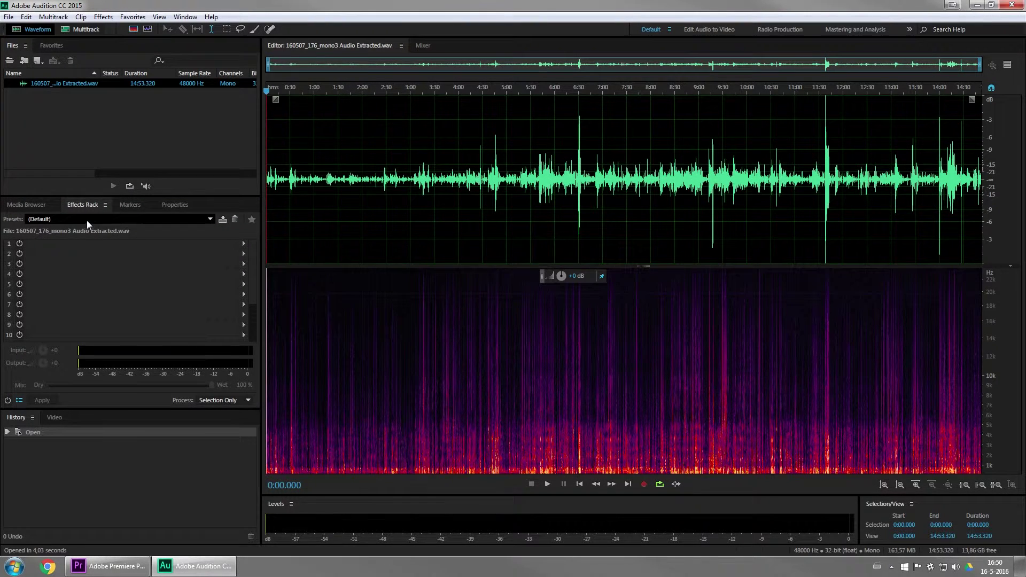
# Load the Filmerds effects rack preset and review its Parametric Equalizer and Hard Limiter settings
pyautogui.click(80, 220)
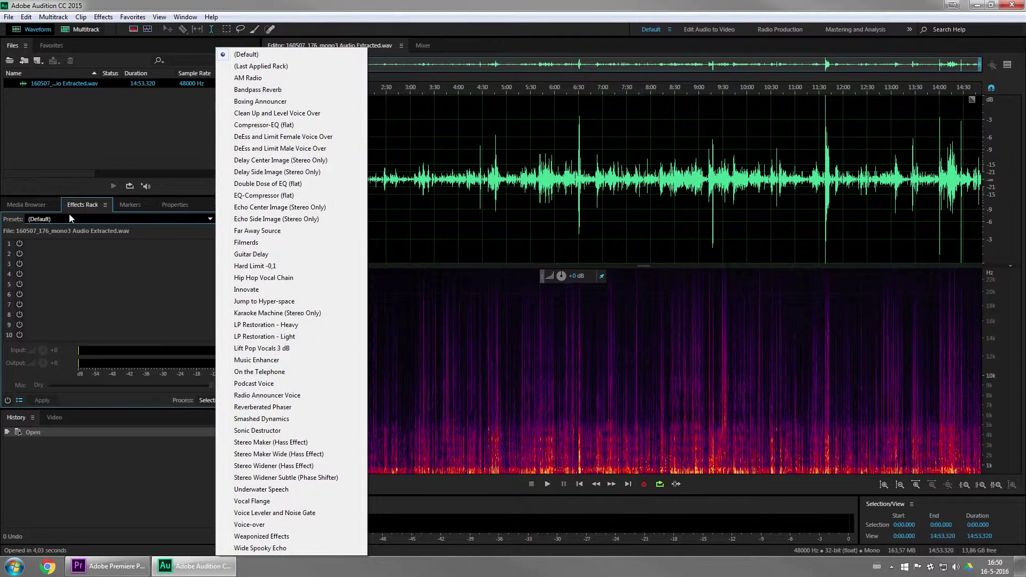
pyautogui.click(245, 243)
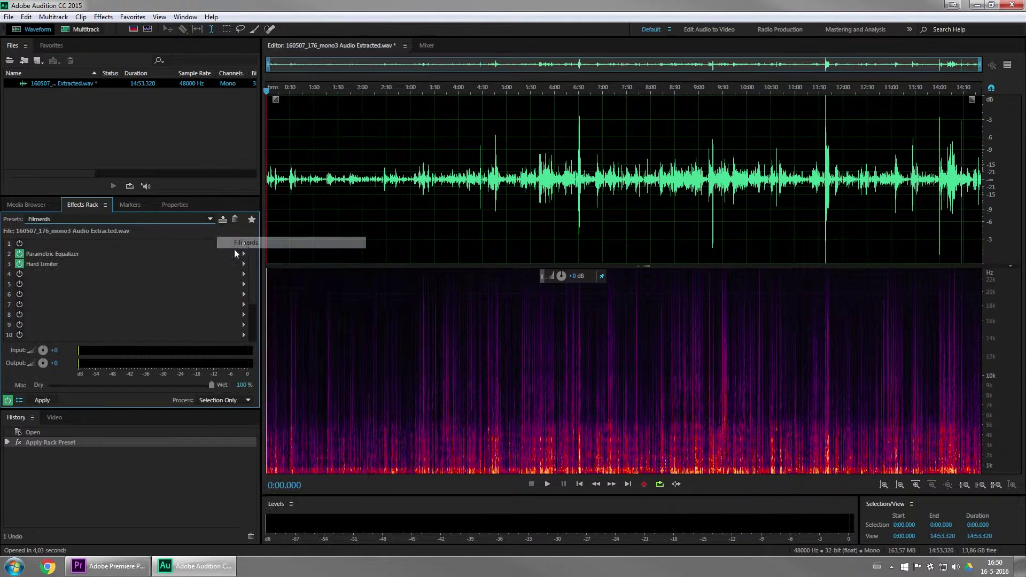
pyautogui.doubleClick(102, 254)
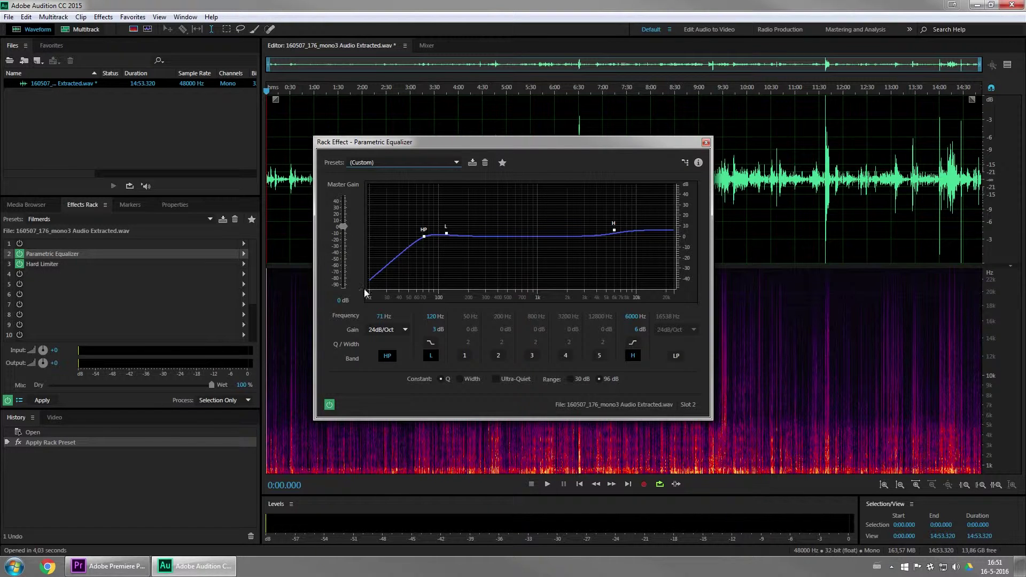
pyautogui.click(705, 142)
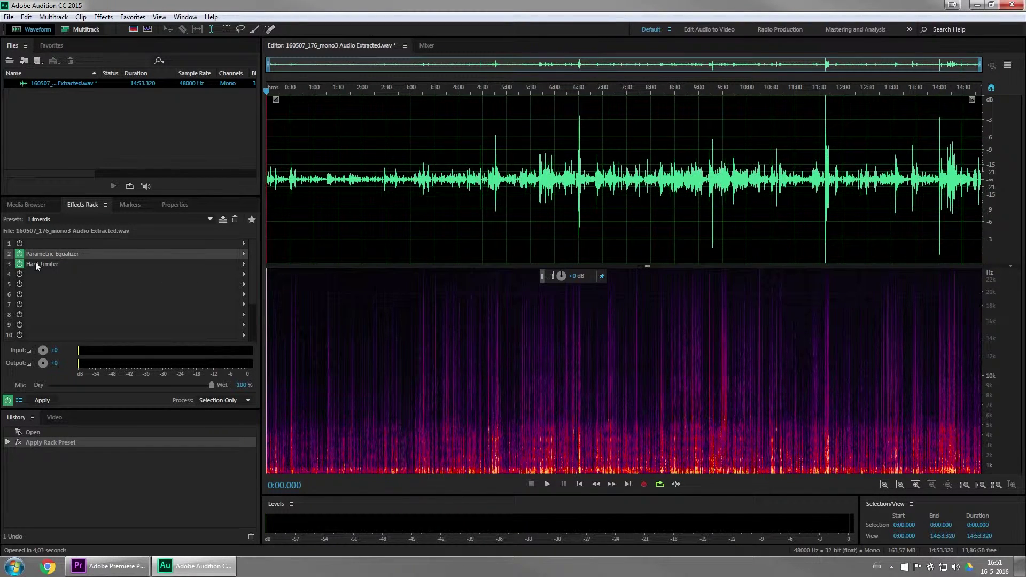
pyautogui.doubleClick(85, 263)
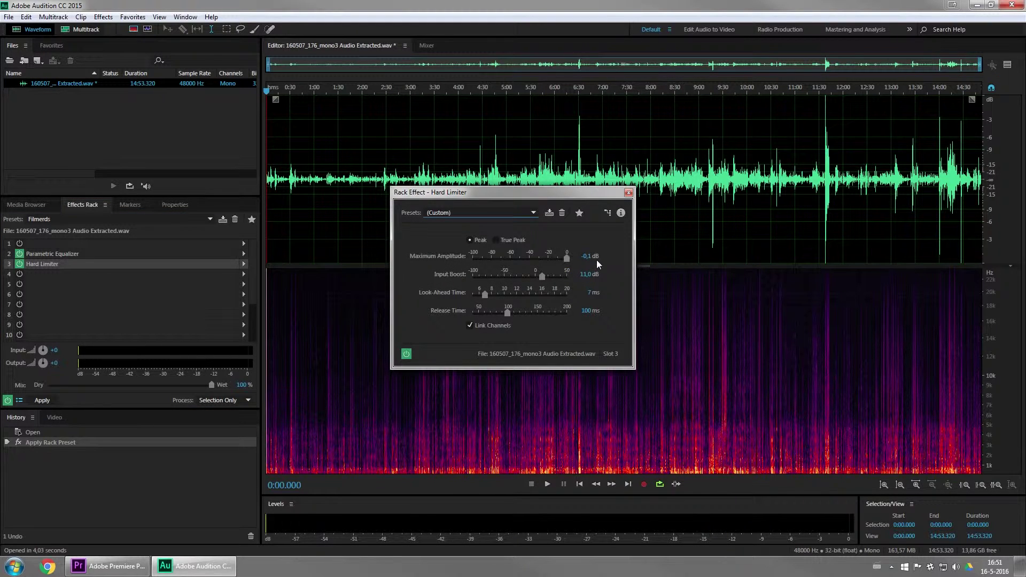
pyautogui.click(629, 193)
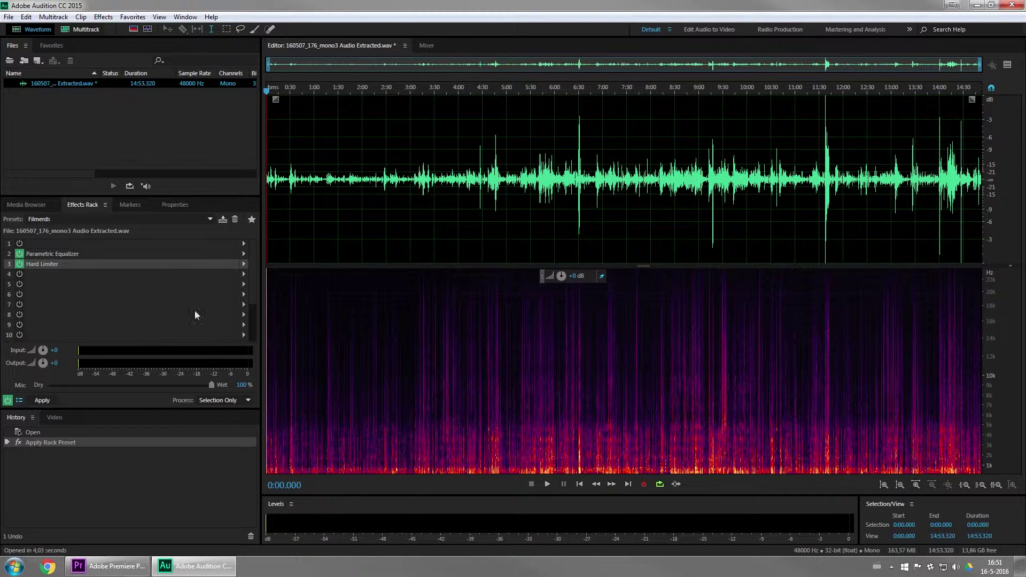
# Close Audition without saving the changes to the extracted WAV file and return to the Premiere Pro timeline
pyautogui.click(674, 182)
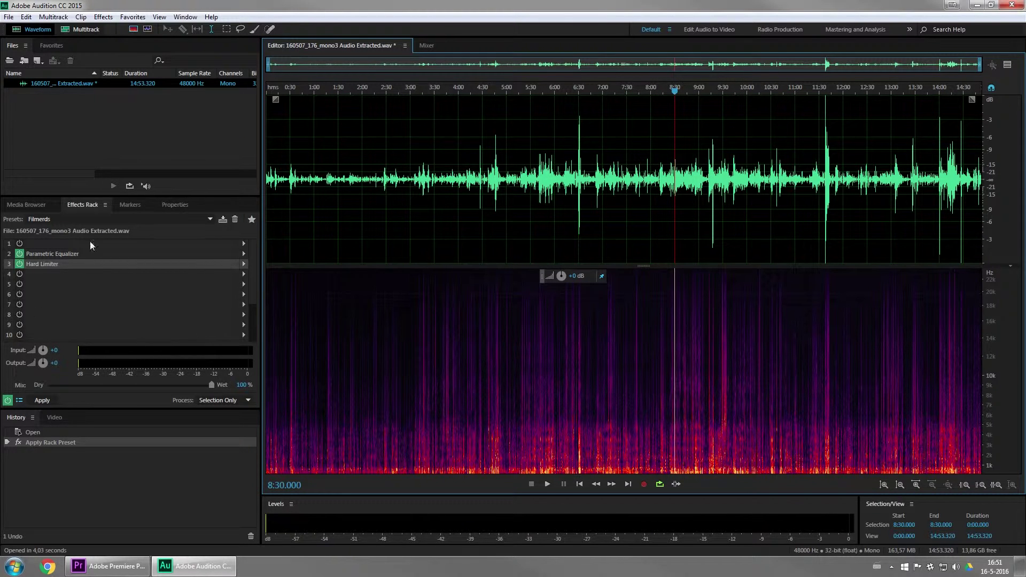
pyautogui.click(77, 136)
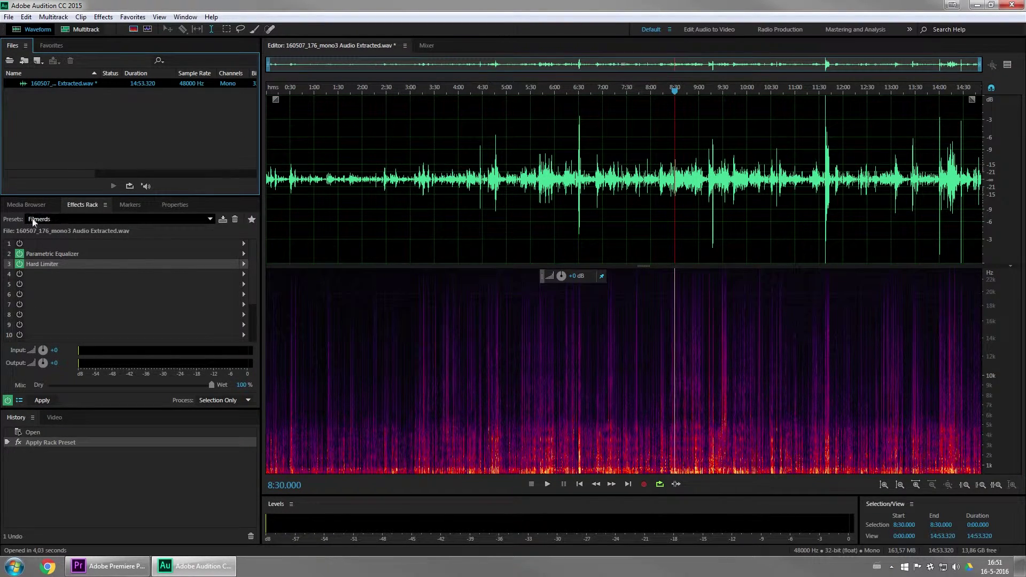
pyautogui.click(1012, 4)
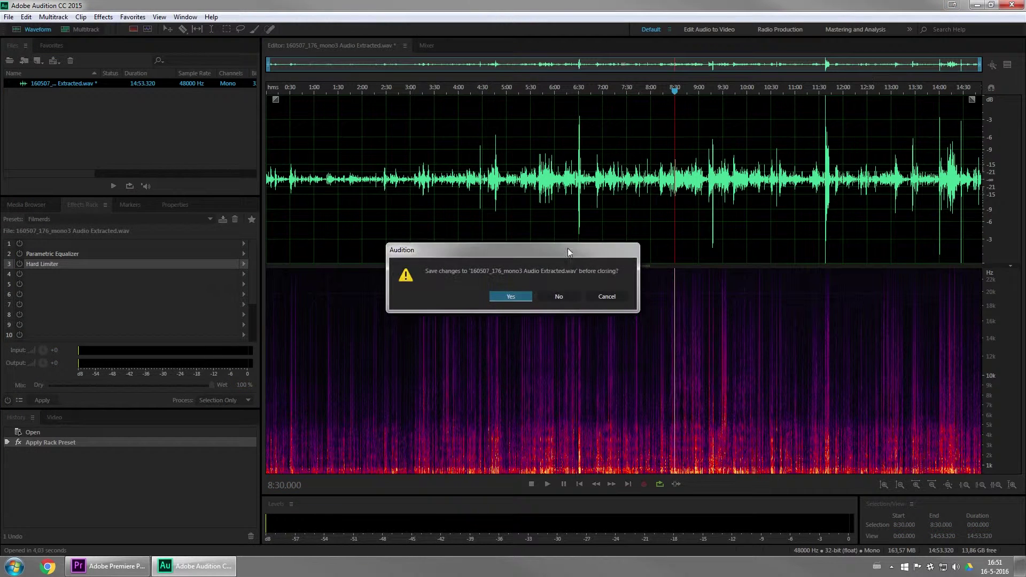
pyautogui.click(559, 296)
pyautogui.moveTo(540, 476); pyautogui.dragTo(393, 347)
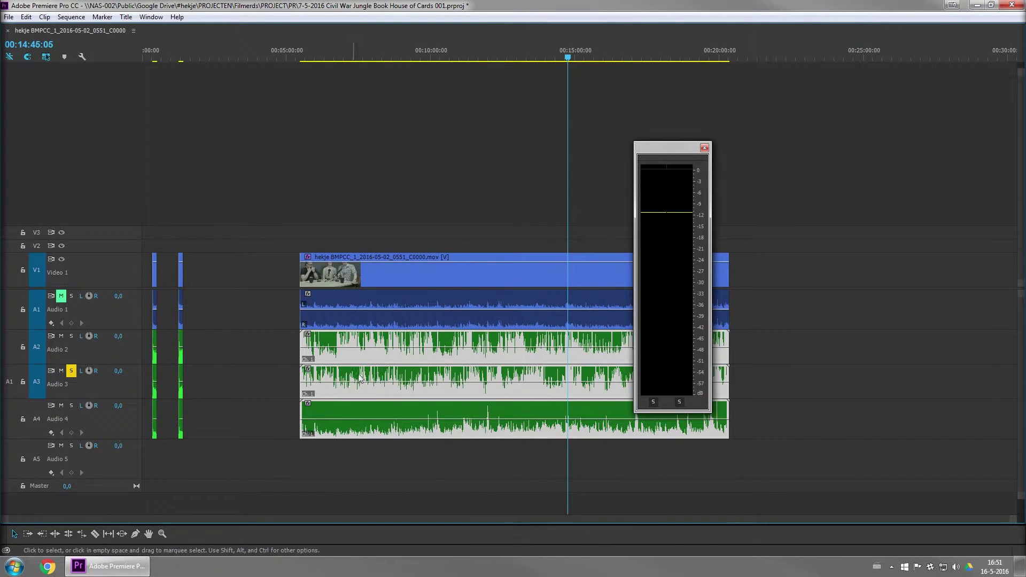
pyautogui.rightClick(447, 363)
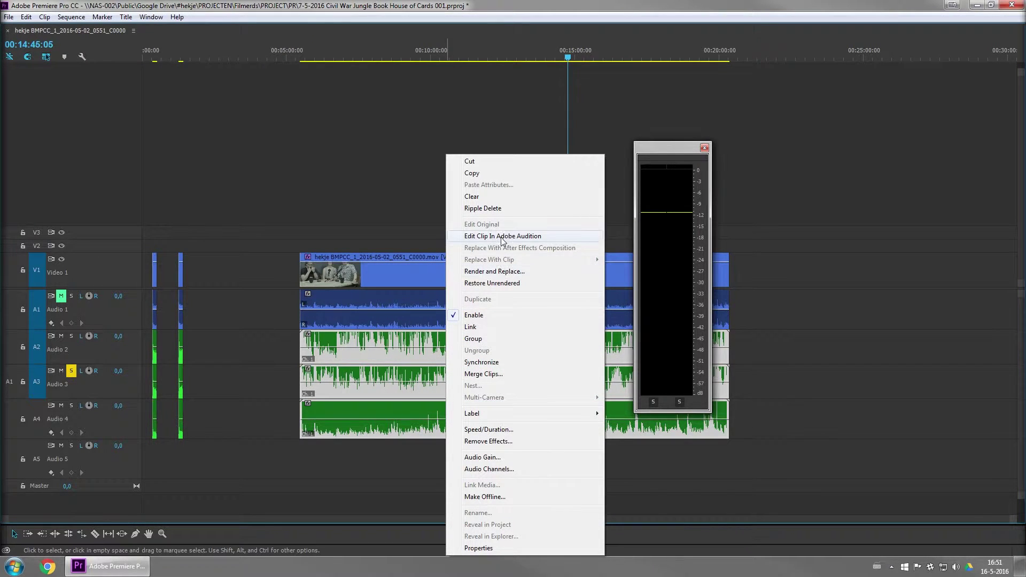
pyautogui.click(396, 211)
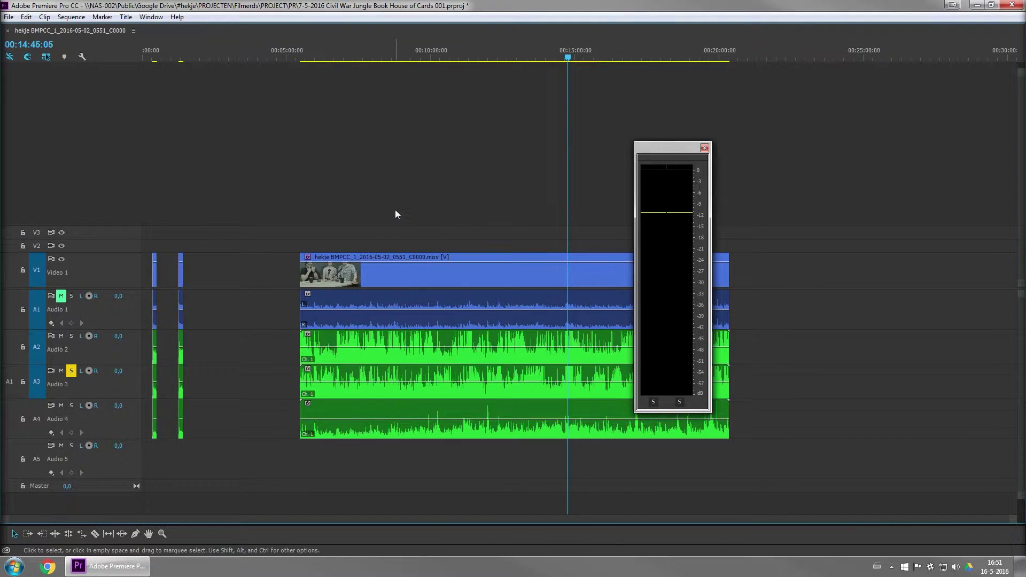